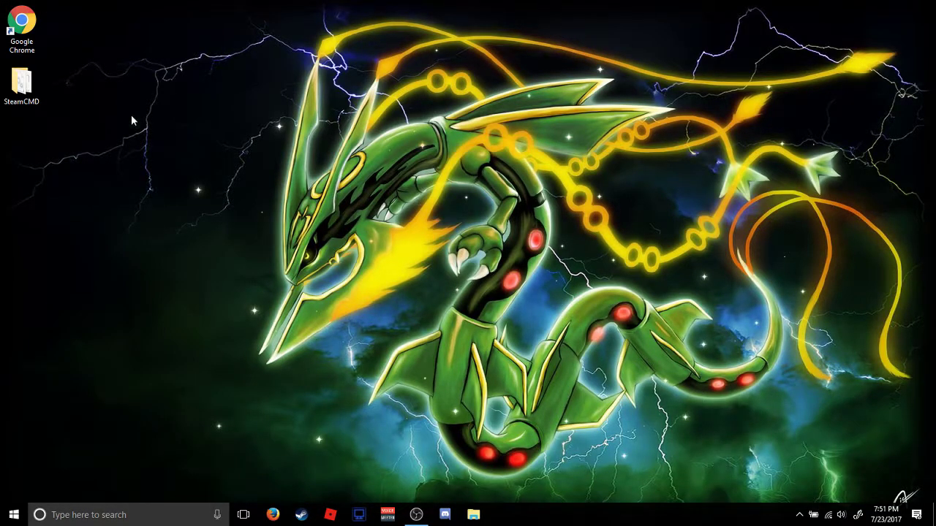
left_click_drag(48, 1, 935, 503)
left_click_drag(45, 1, 566, 64)
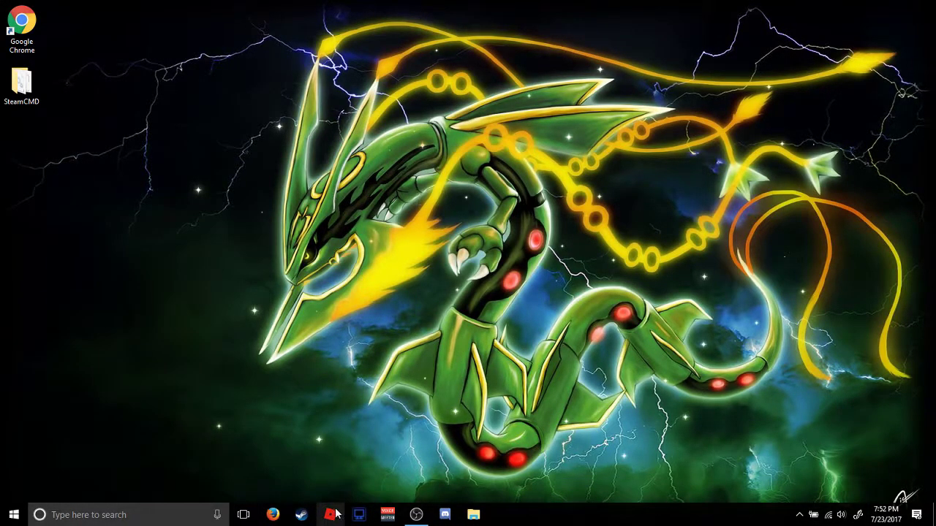
Step: Open the router's page at 192.168.1.1 in Google Chrome and sign in with the router password
double_click(23, 32)
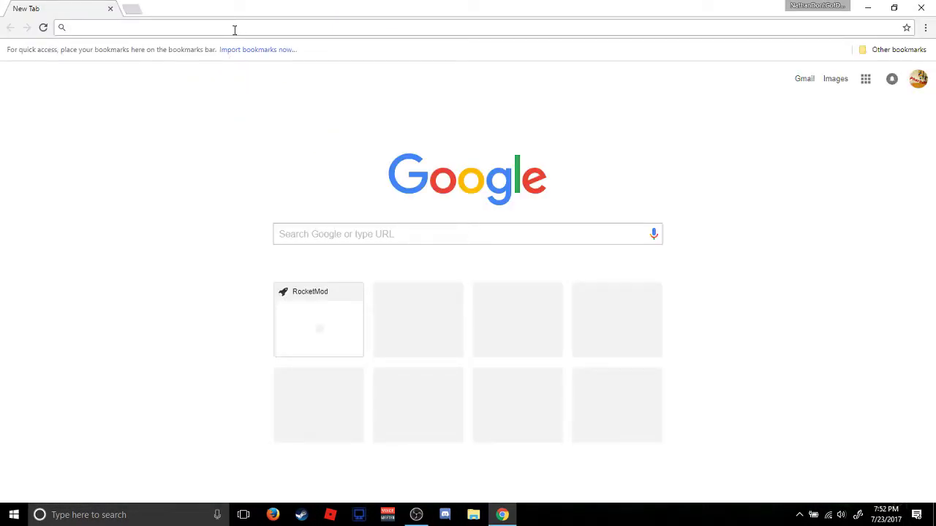
type("192")
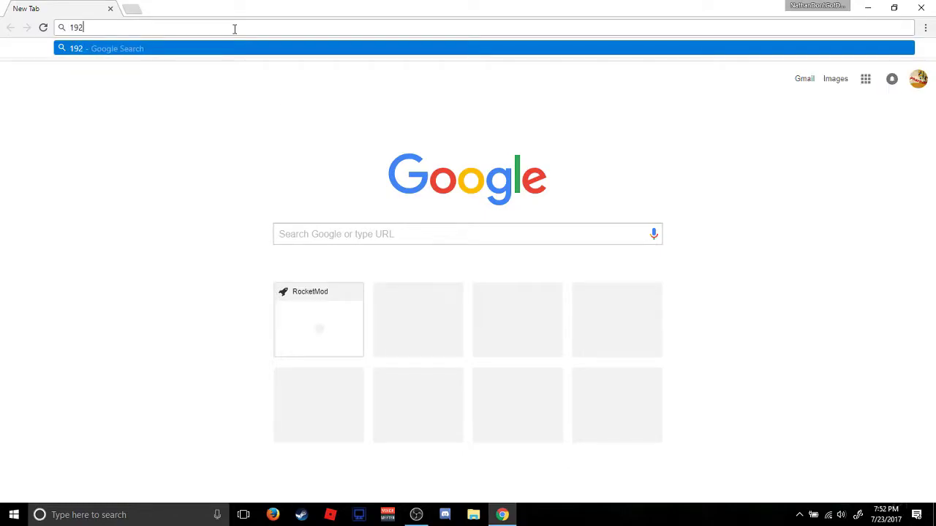
type(".168.1.1")
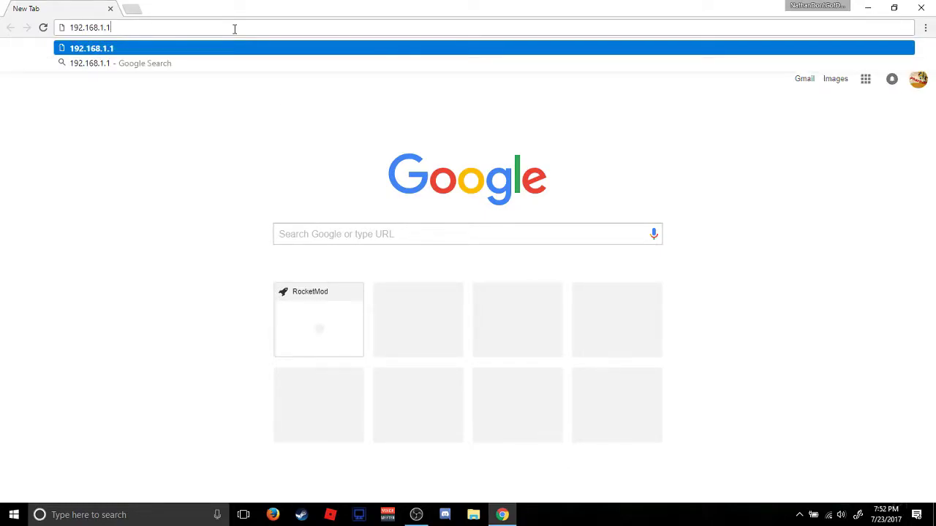
key("Return")
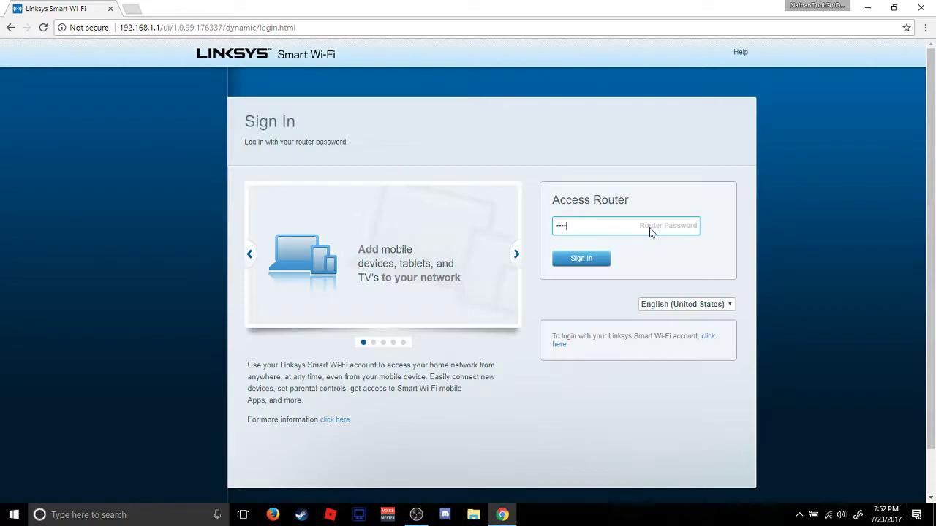
type("••••")
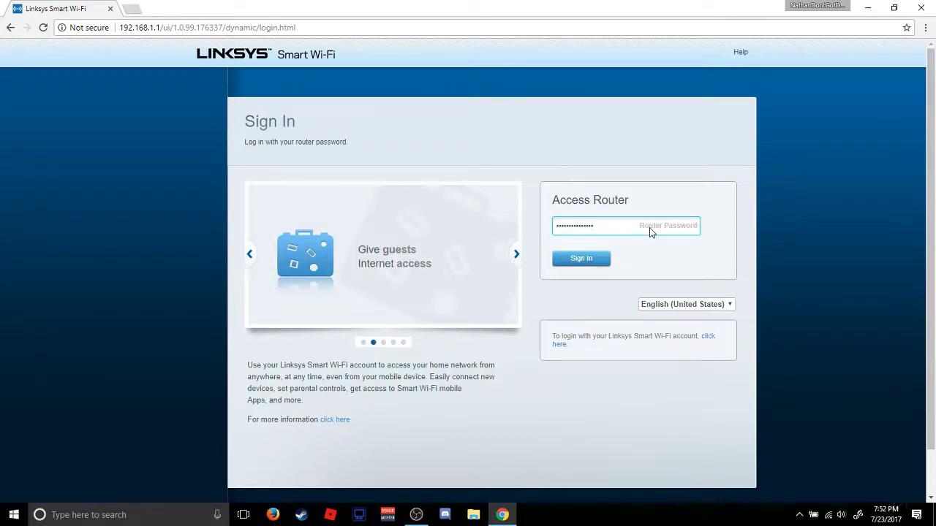
key("Return")
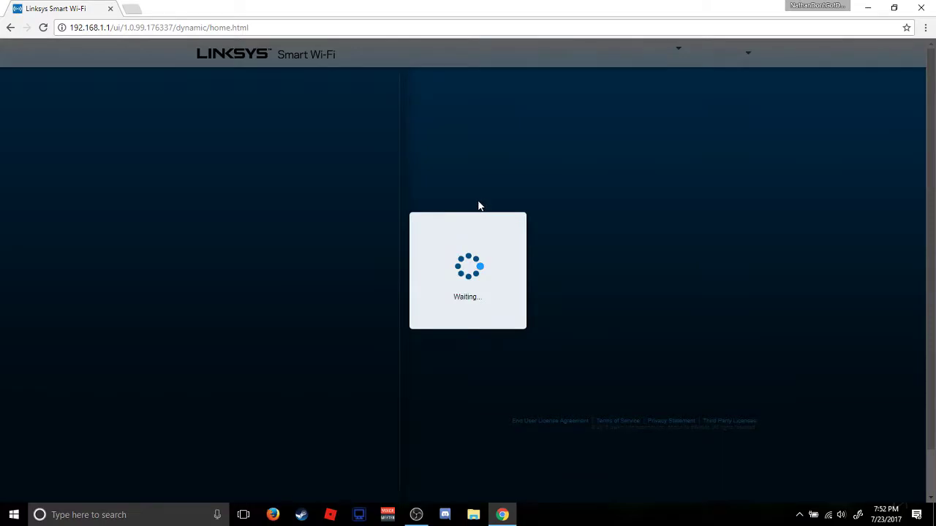
Step: Minimize the browser, open Command Prompt and run ipconfig to list the network configuration
left_click(877, 6)
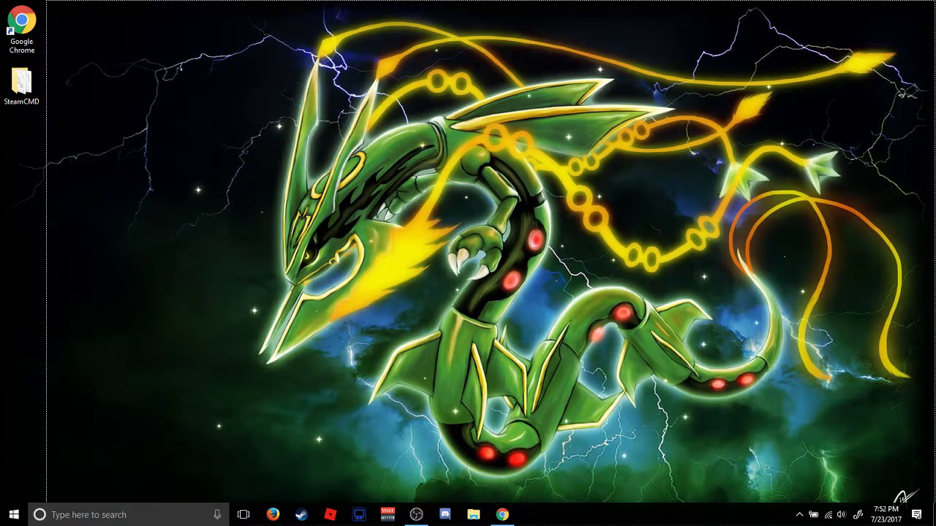
left_click(133, 515)
type("command")
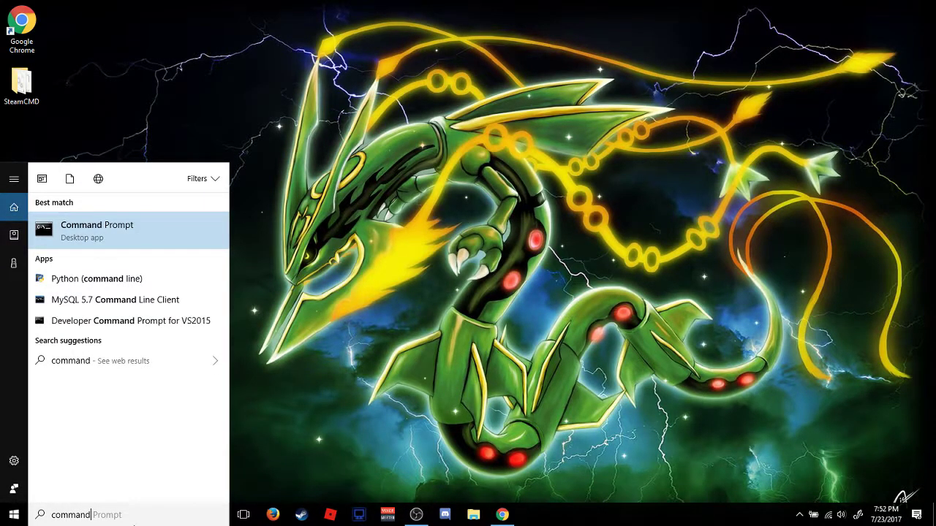
key("Return")
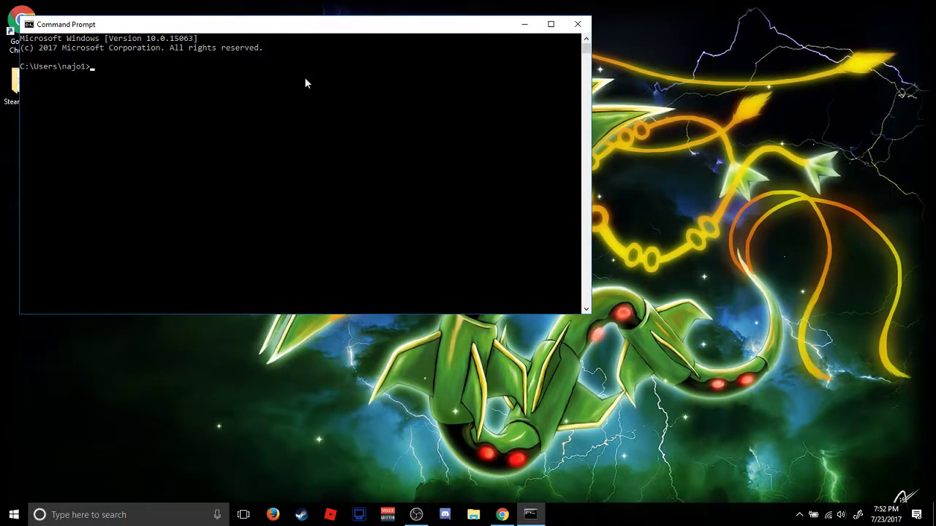
type("ipconfig")
key("Return")
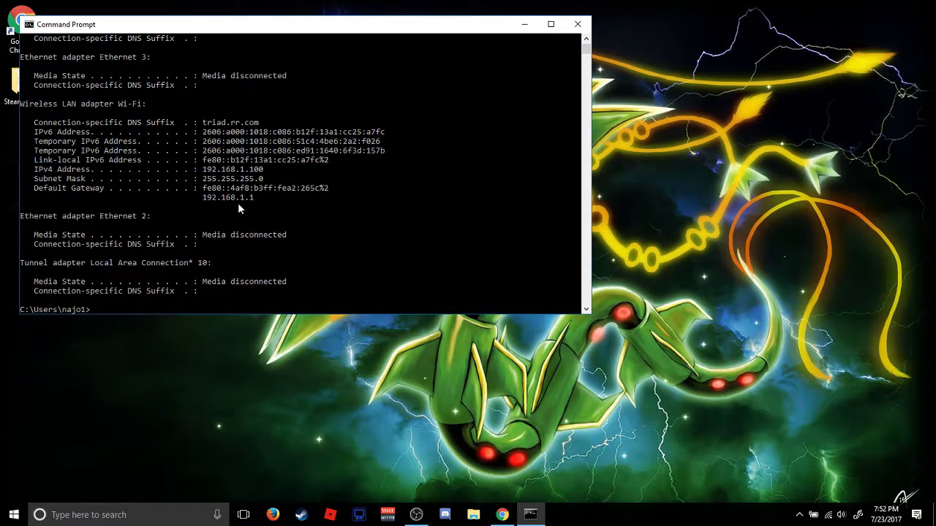
Step: Locate the Wi-Fi adapter's Default Gateway entry in the ipconfig output and highlight its IPv4 address
left_click_drag(37, 190, 361, 197)
left_click(359, 198)
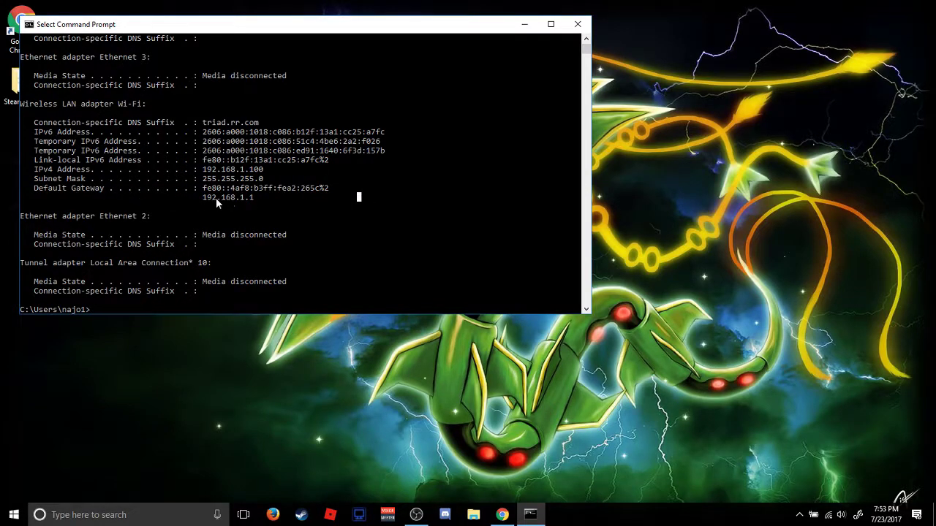
left_click(256, 198)
left_click_drag(255, 199, 203, 198)
left_click(401, 225)
scroll(512, 132, "down", 1)
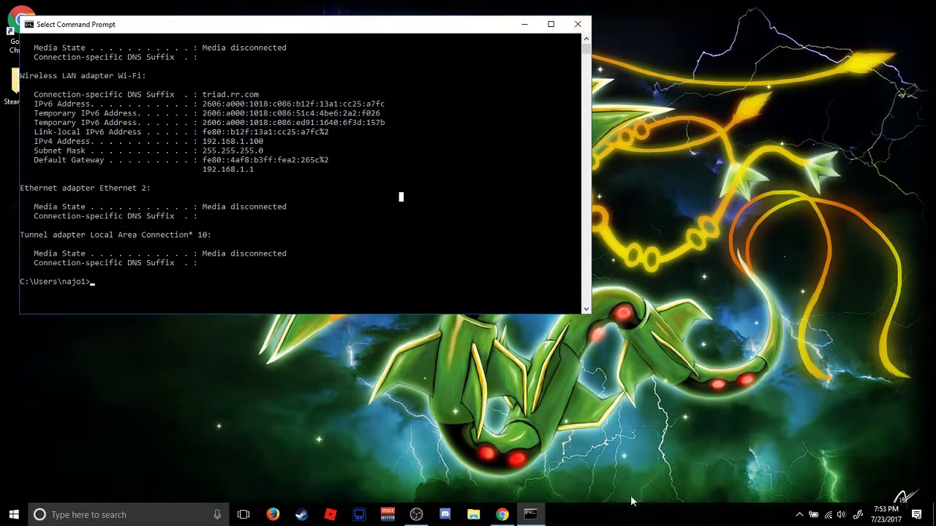
left_click(502, 515)
left_click(133, 8)
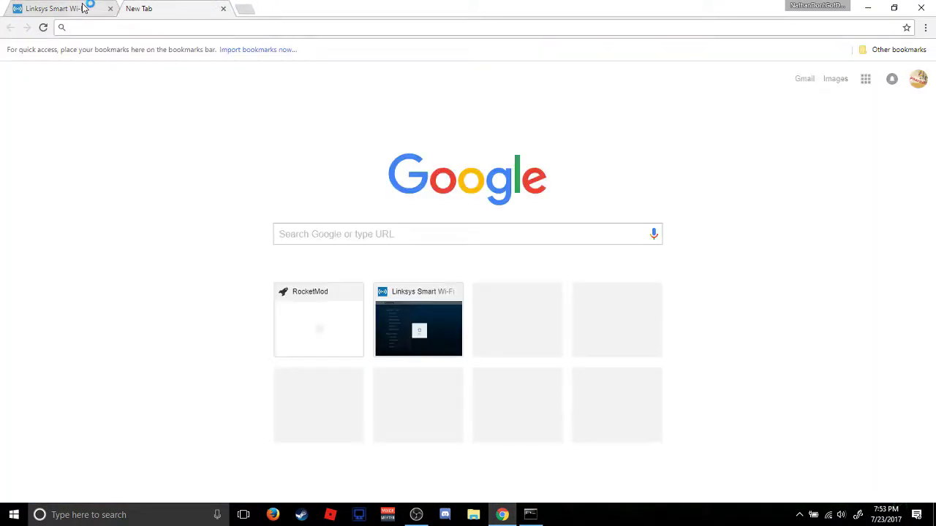
left_click(224, 9)
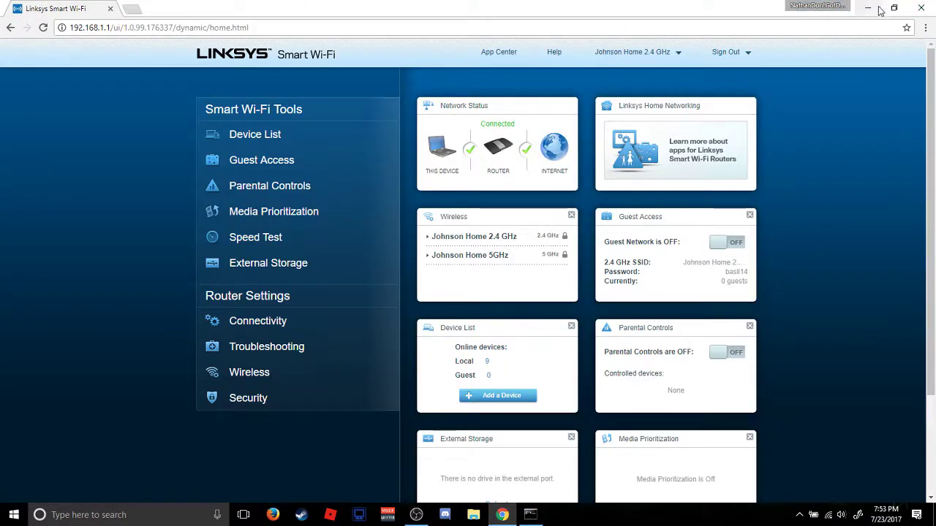
left_click(868, 8)
Step: Close the Command Prompt window and return to the router's home page in Chrome
left_click(578, 25)
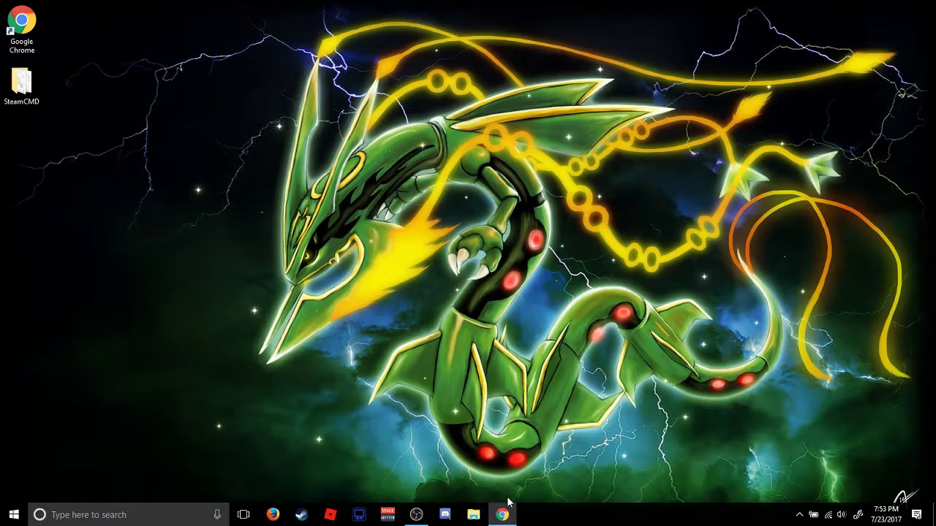
mouse_move(510, 521)
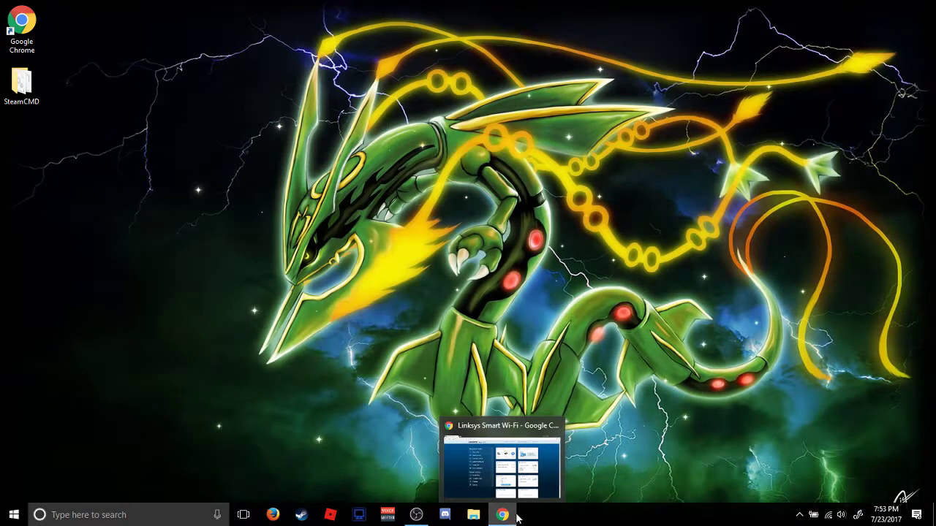
left_click(503, 515)
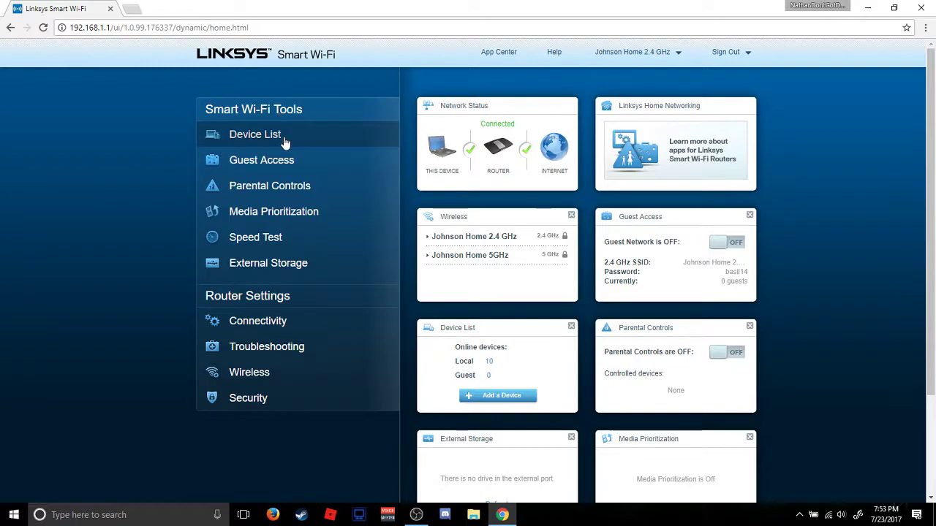
Step: Open the Port Range Forwarding settings under Apps and Gaming in the router's Security section
scroll(315, 256, "down", 2)
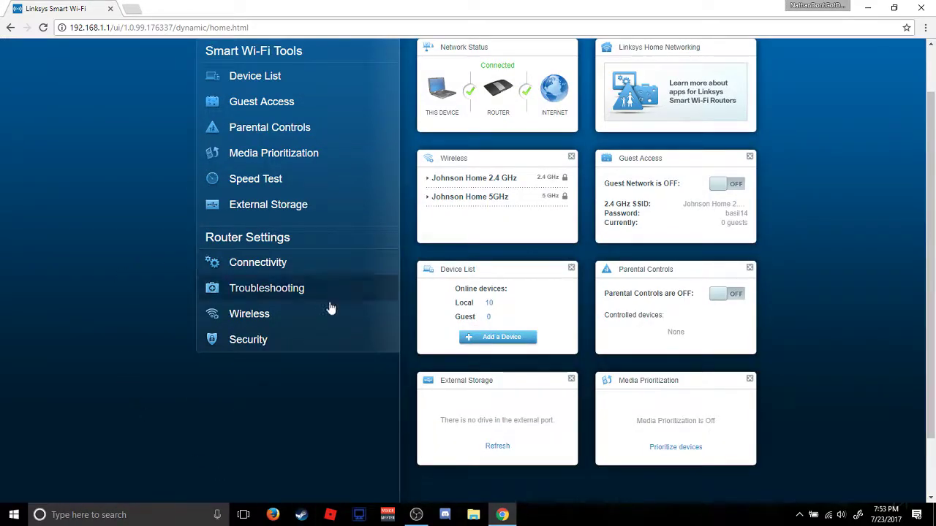
scroll(322, 315, "up", 2)
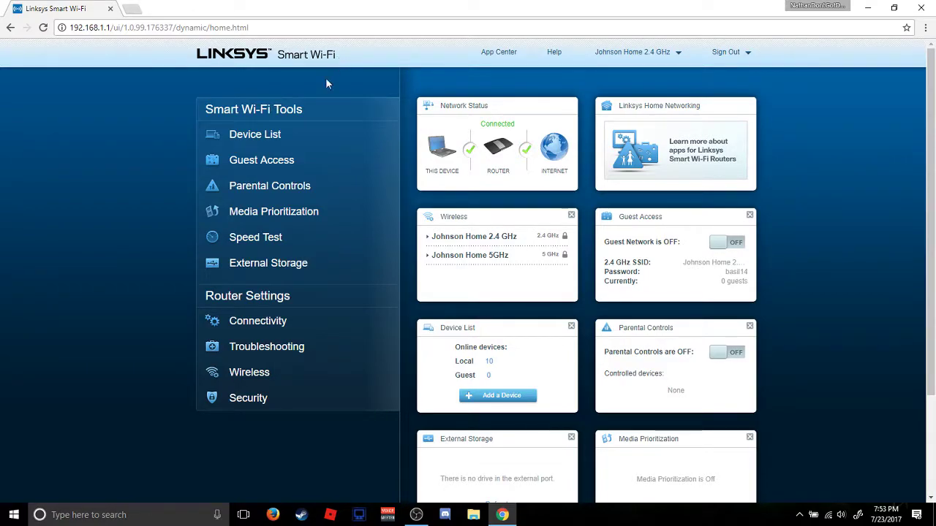
left_click(269, 398)
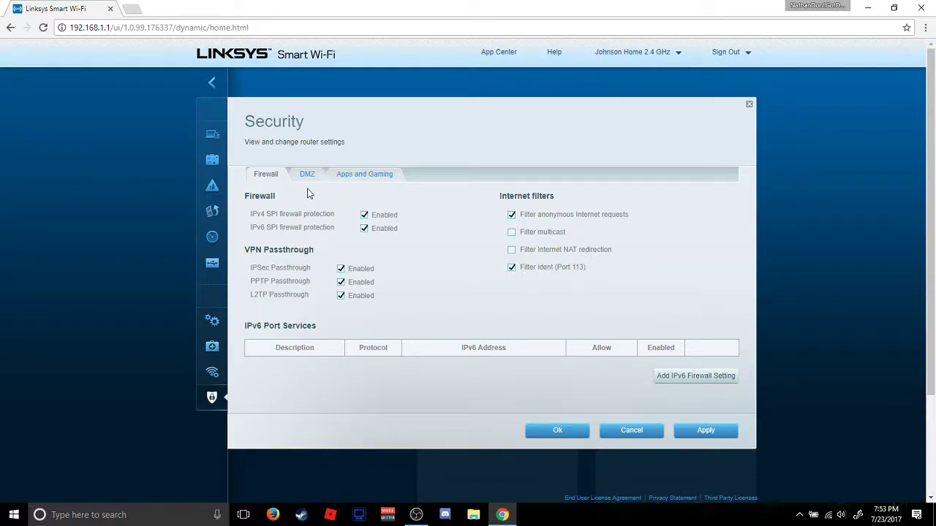
left_click(380, 176)
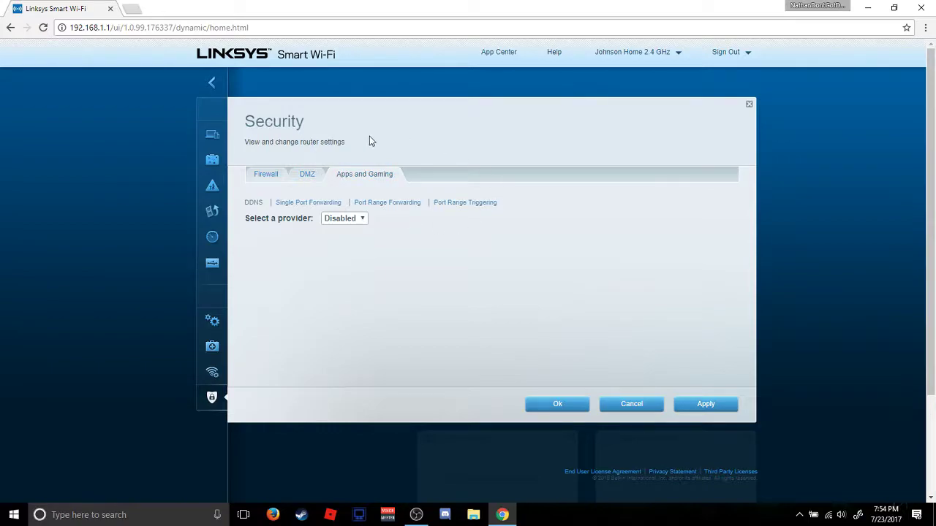
left_click(408, 208)
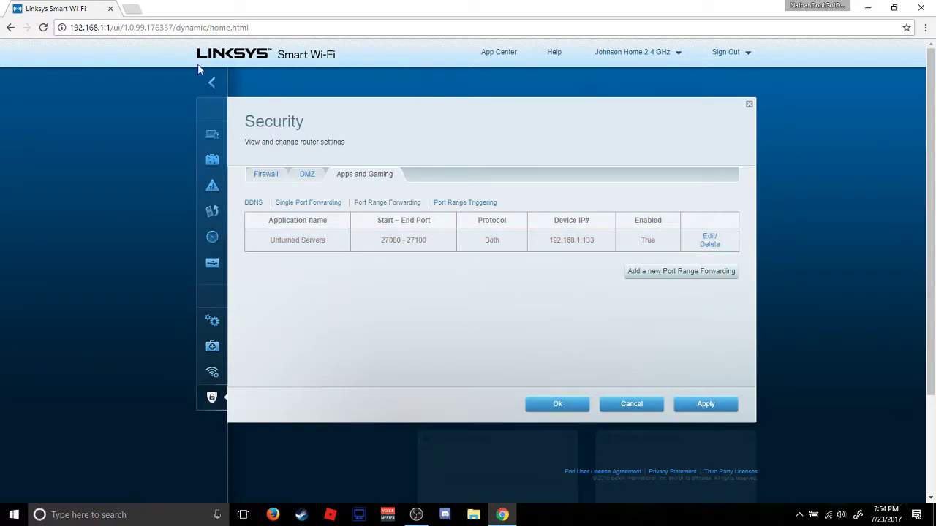
Step: Add a new port range forwarding entry with the application name "Unturned Server Tutorial"
left_click(712, 279)
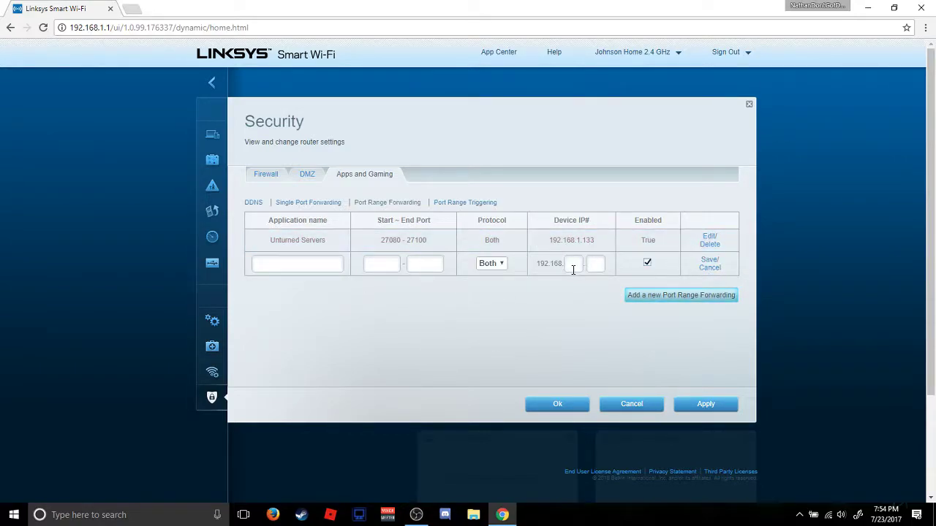
left_click(269, 264)
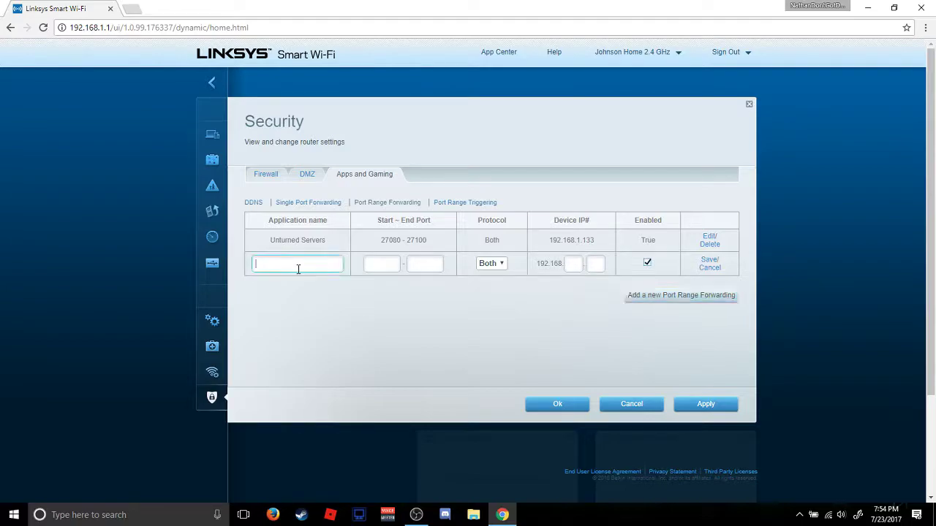
type("Unturned")
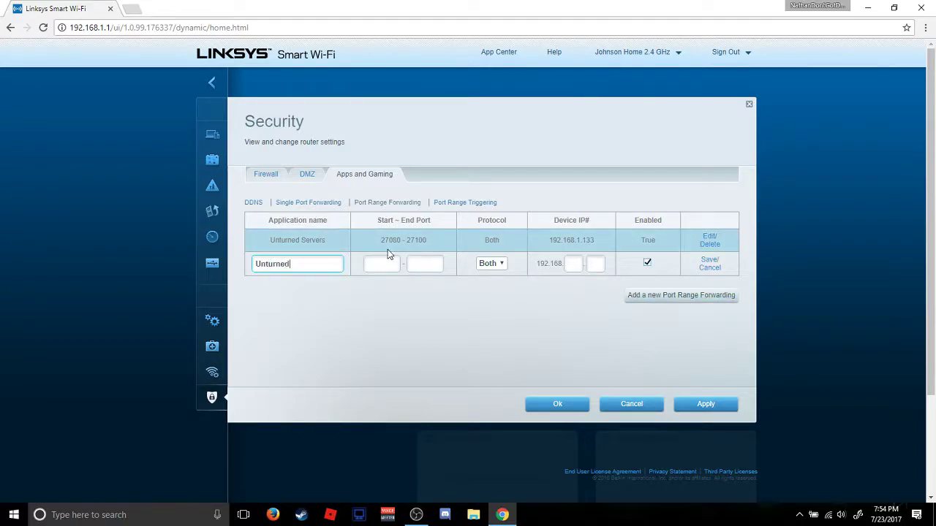
type(" Server Tutoi")
key("BackSpace")
type("rial")
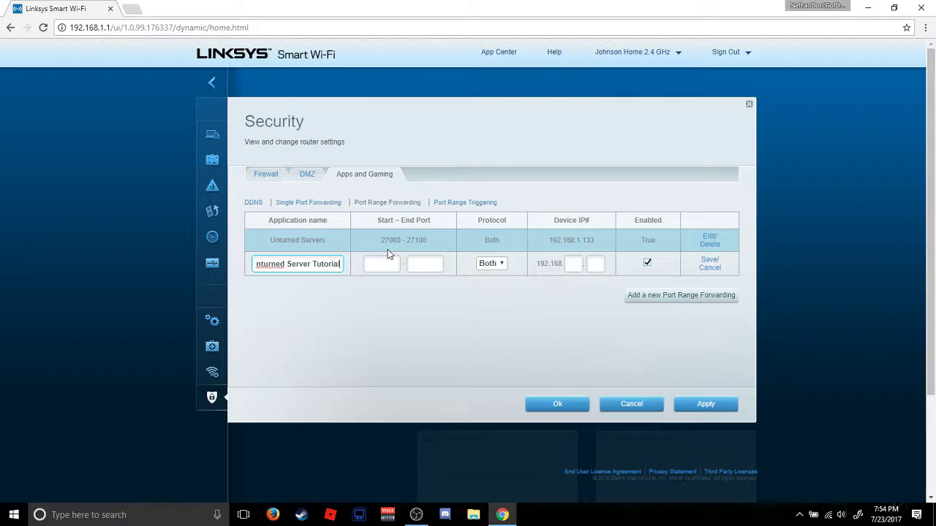
Step: Enter 27015 as the start port and 2017 as the end port of the new forwarding entry
left_click(385, 272)
type("2")
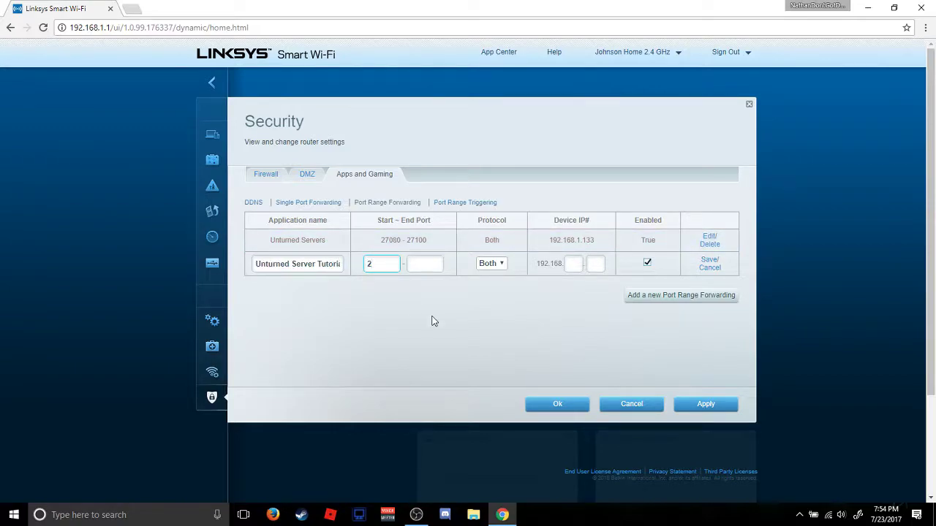
type("7015")
key("Tab")
left_click_drag(369, 264, 393, 265)
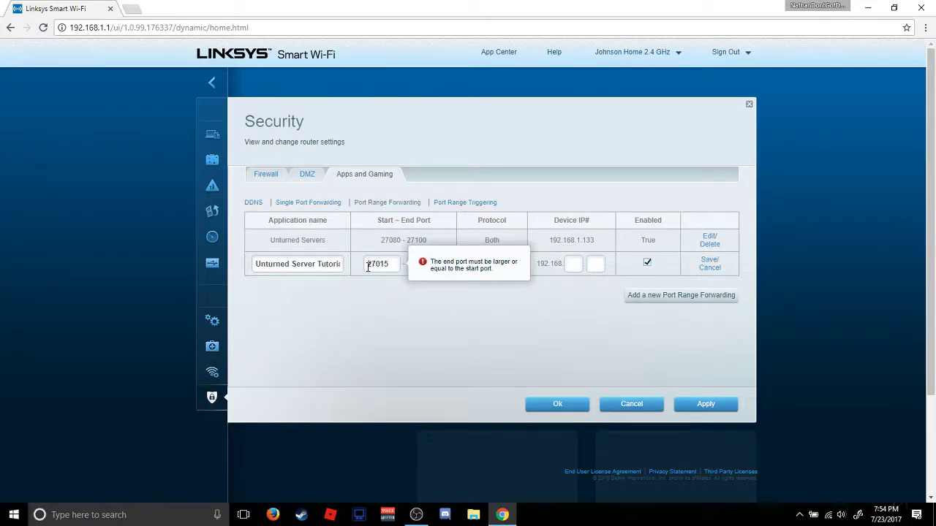
left_click(372, 300)
left_click(414, 267)
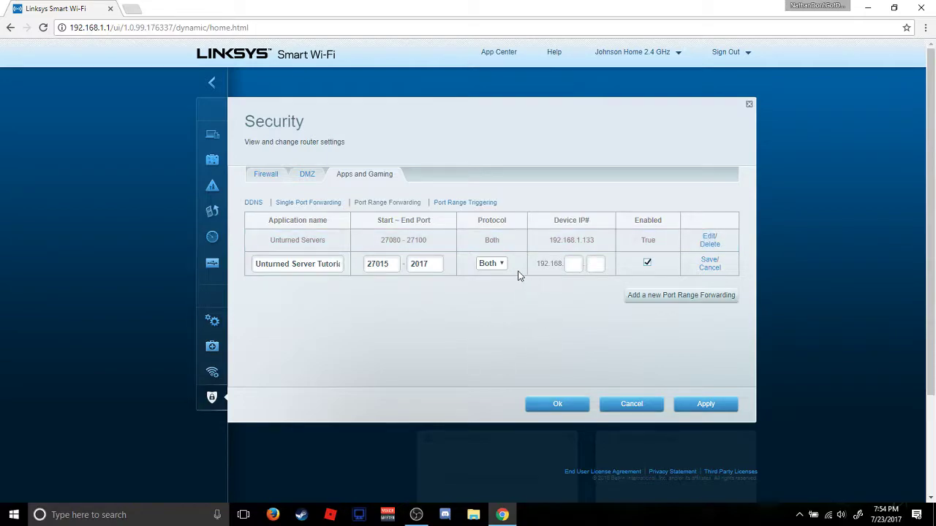
Step: Review the protocol choices for the new forwarding entry and keep Both
left_click(493, 264)
left_click(495, 268)
left_click(580, 309)
Step: Run ipconfig in a new Command Prompt window and highlight the Wi-Fi adapter's IPv4 address
left_click(130, 515)
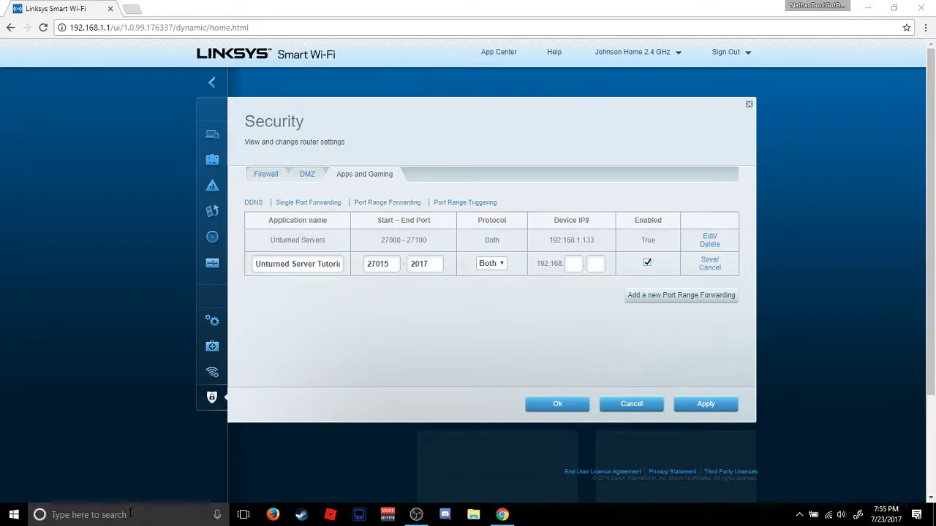
type("command")
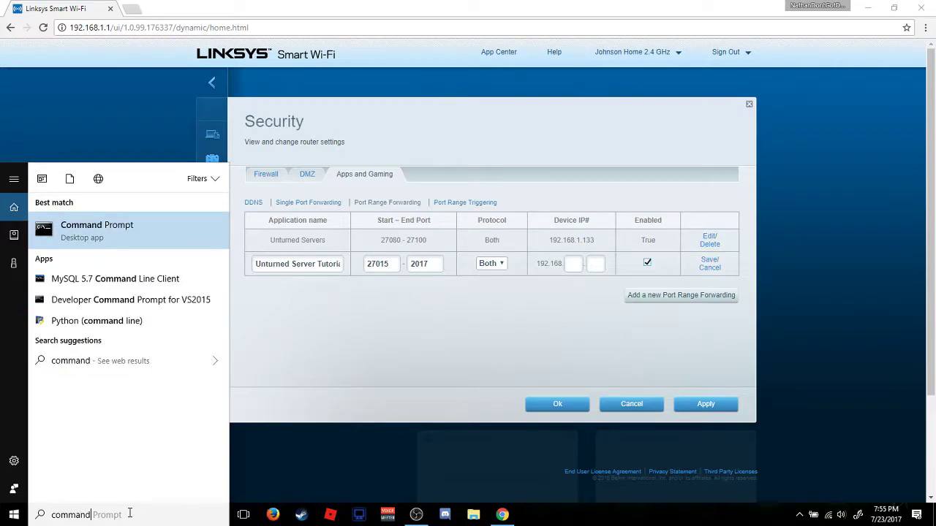
left_click(42, 210)
left_click(253, 157)
type("ipconfig")
key("Return")
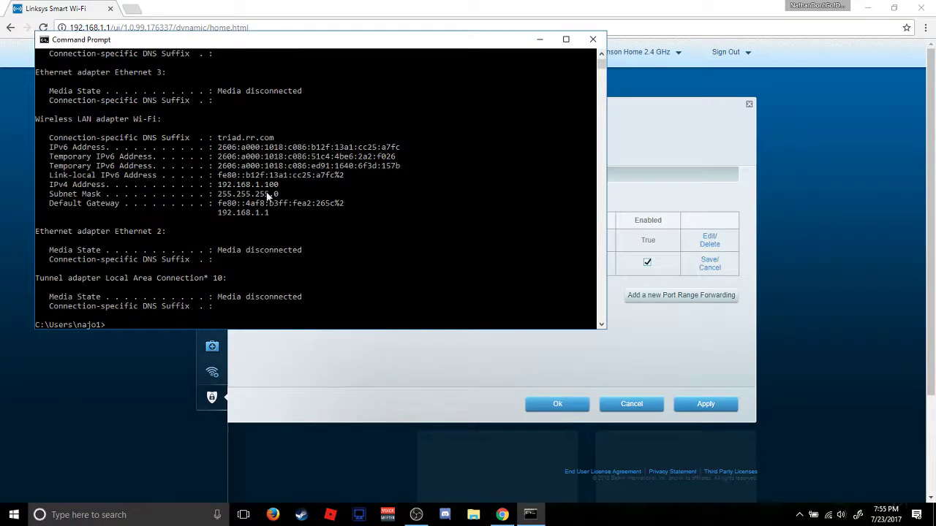
left_click(213, 184)
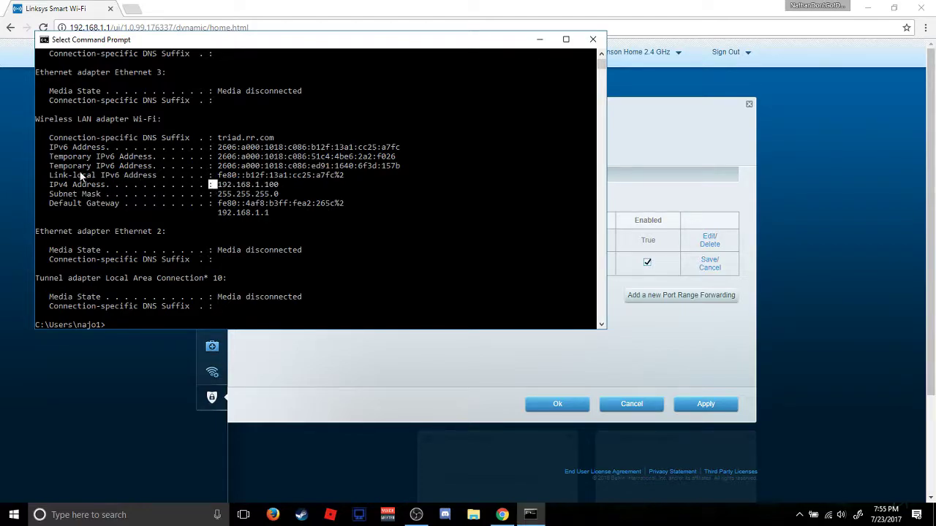
left_click_drag(217, 185, 292, 188)
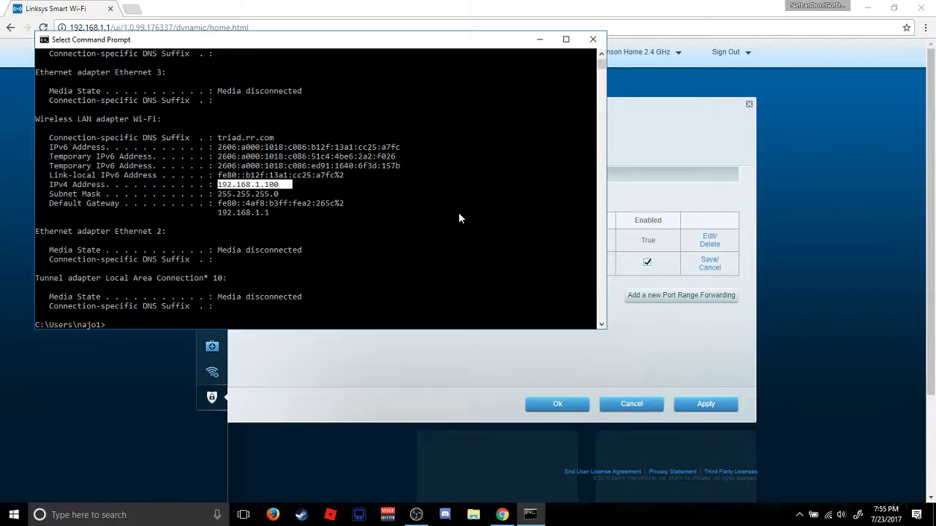
Step: Close the Command Prompt, set the new forwarding entry's device IP to 192.168.1.100 and try to save the entry
left_click(593, 38)
left_click(577, 261)
type("1")
left_click(601, 260)
type("100")
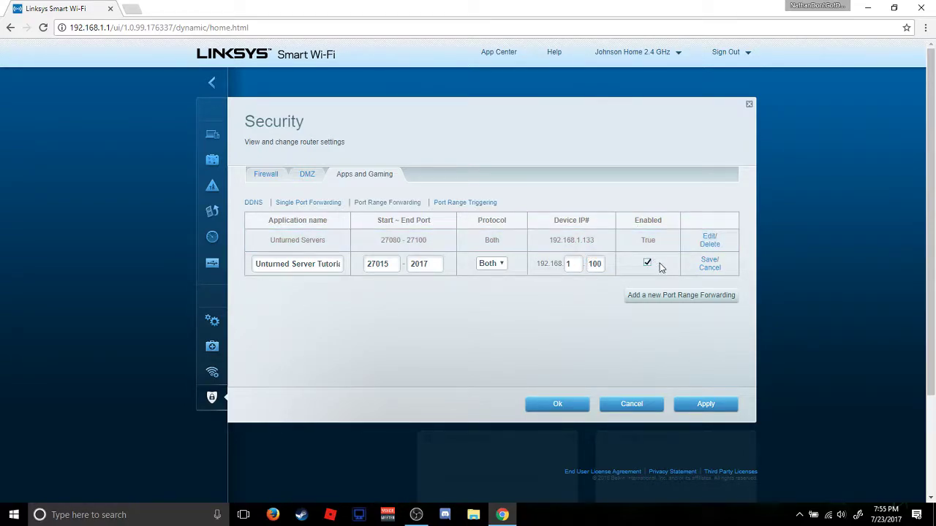
left_click(709, 260)
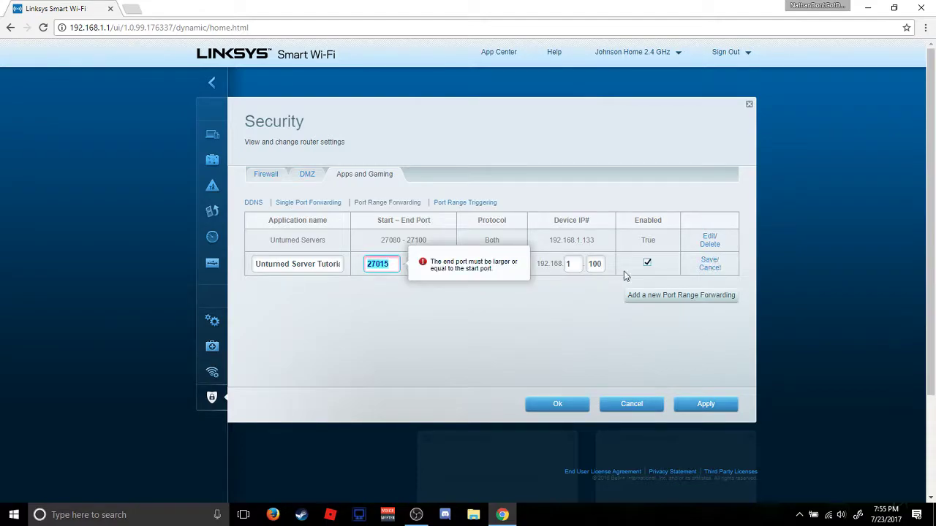
Step: Correct the end port of the "Unturned Server Tutorial" entry to 27017 and save the entry
left_click(396, 284)
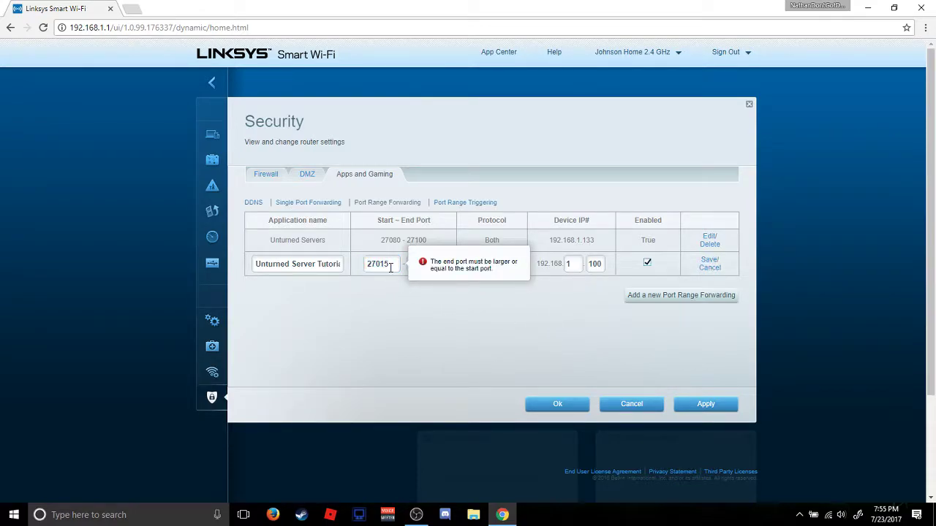
left_click(436, 267)
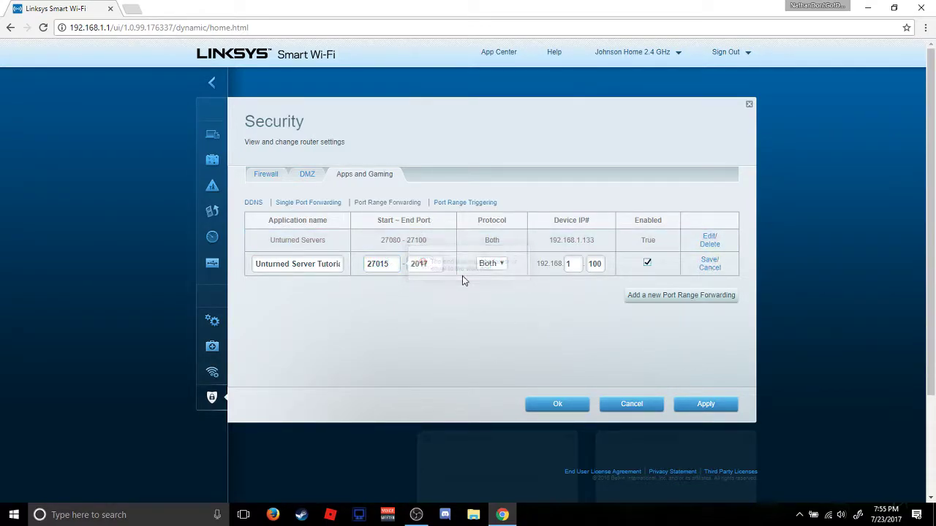
left_click(424, 269)
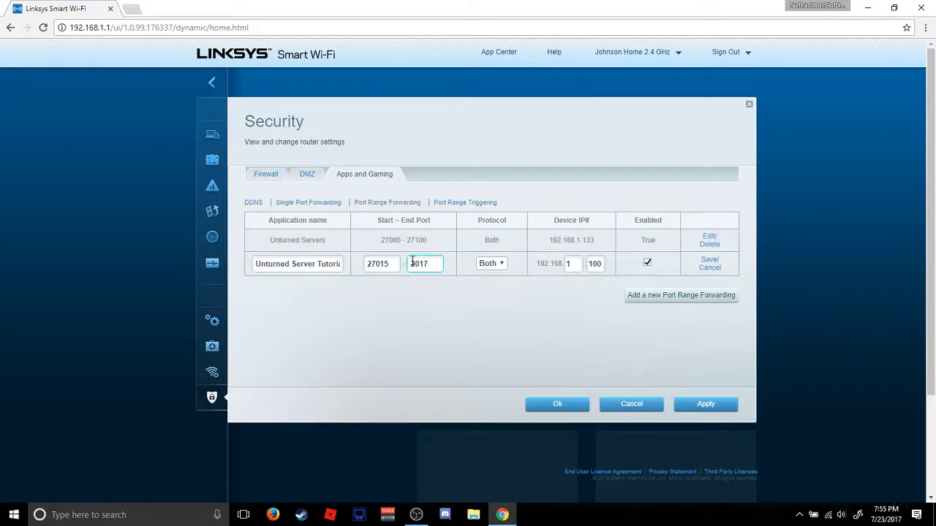
type("7")
left_click(708, 260)
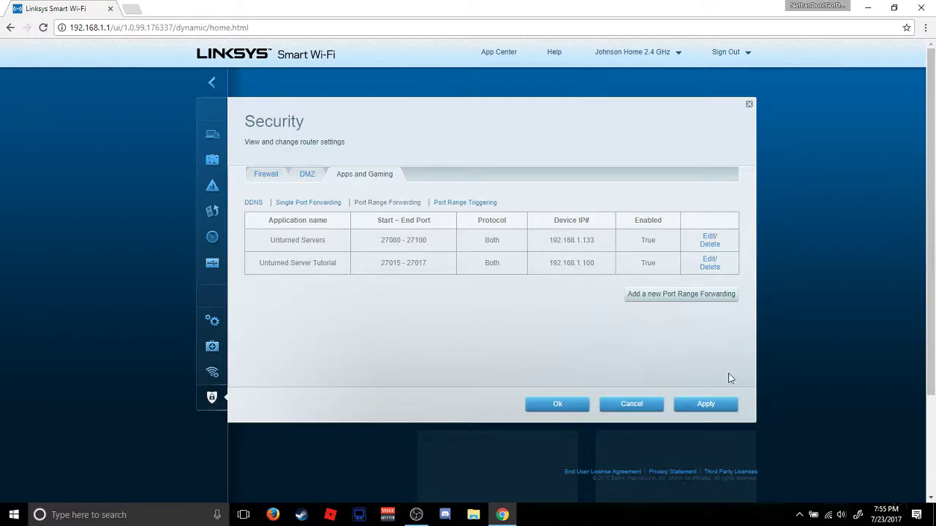
Step: Apply the port range forwarding settings, close the Security settings and exit the browser
left_click(715, 407)
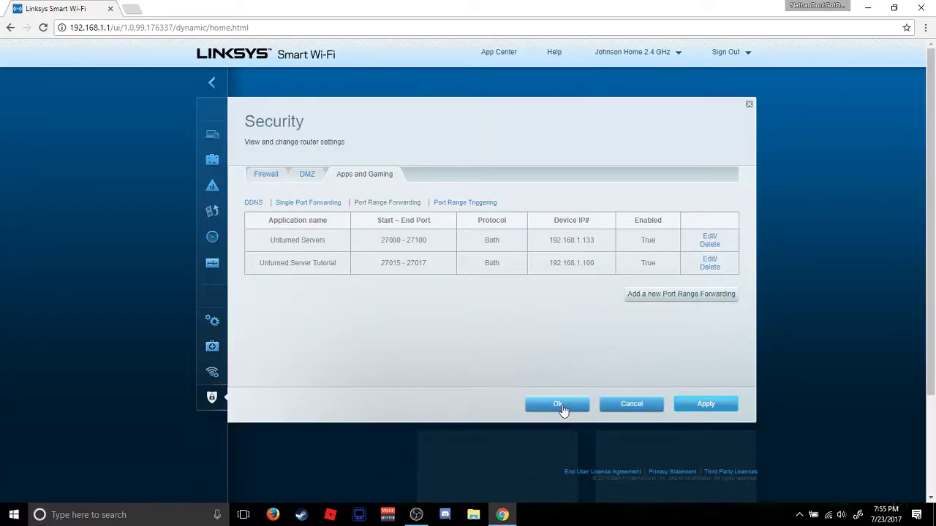
left_click(558, 407)
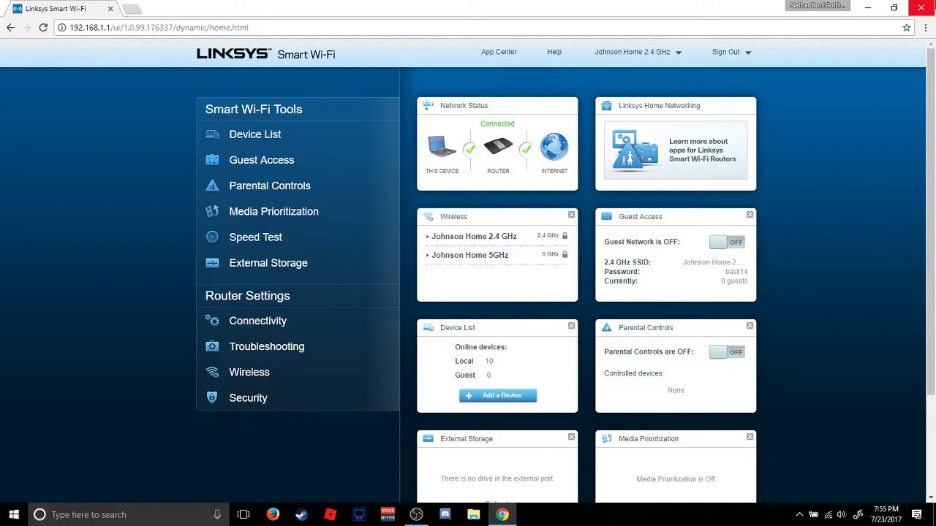
left_click(920, 8)
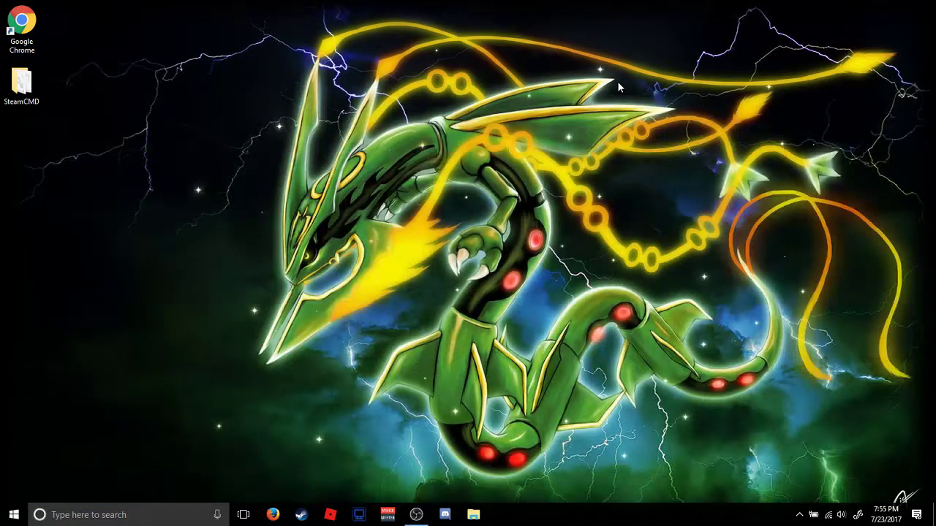
Step: Search Windows for "windows firewall" and open Windows Firewall with Advanced Security, moving its window toward the middle of the desktop
left_click(146, 515)
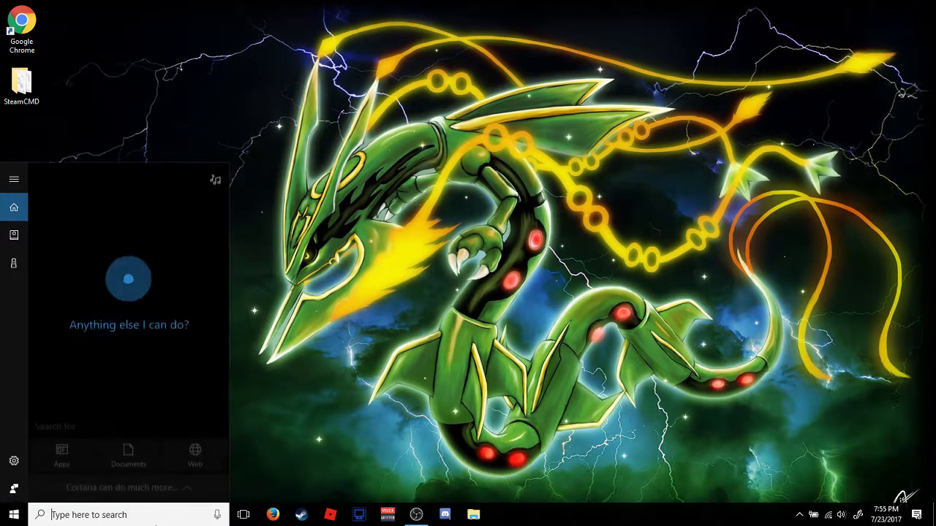
type("windows firewall")
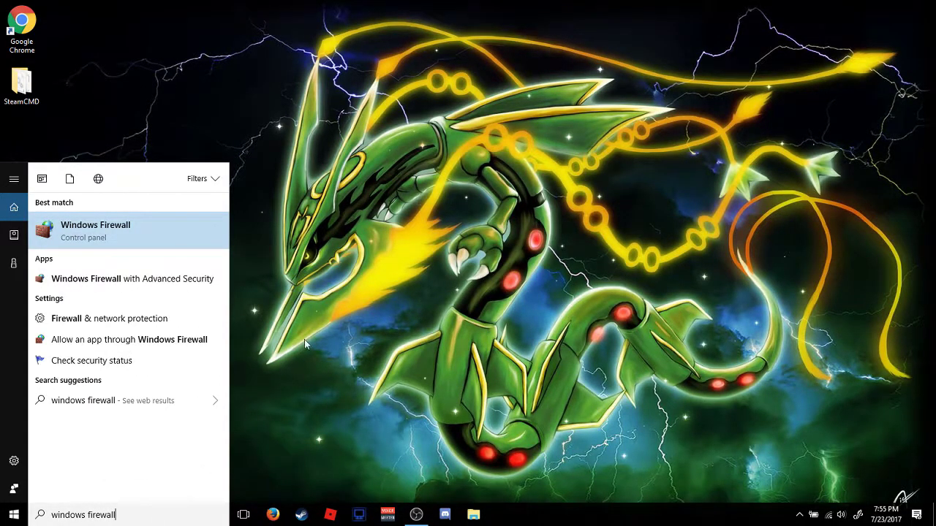
left_click(111, 287)
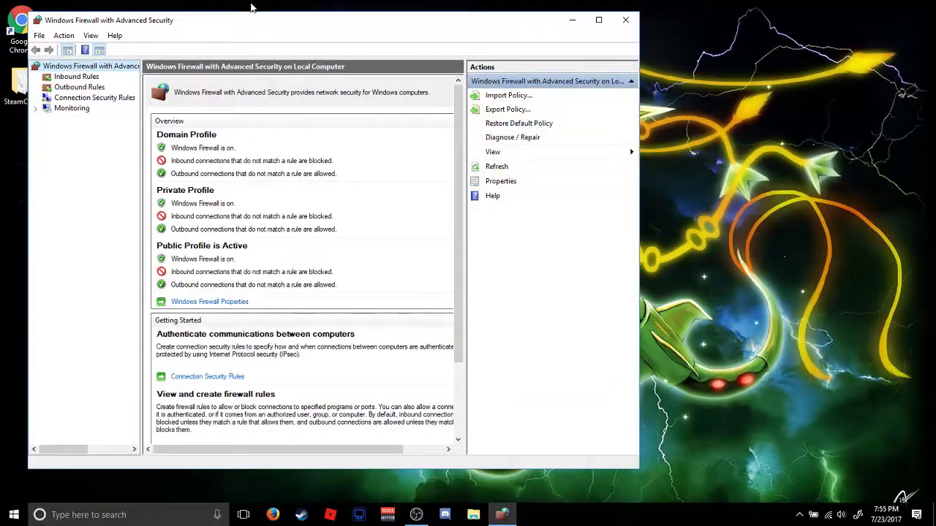
left_click_drag(281, 27, 446, 45)
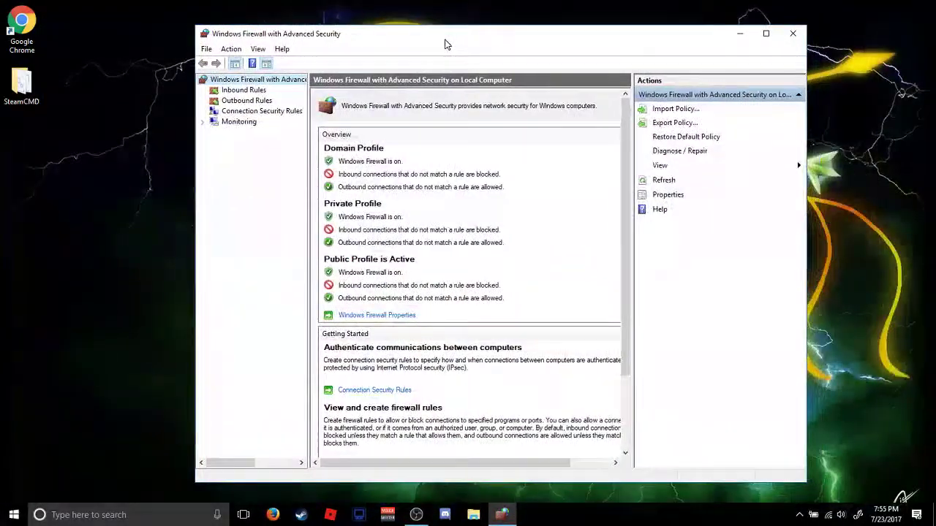
left_click(257, 90)
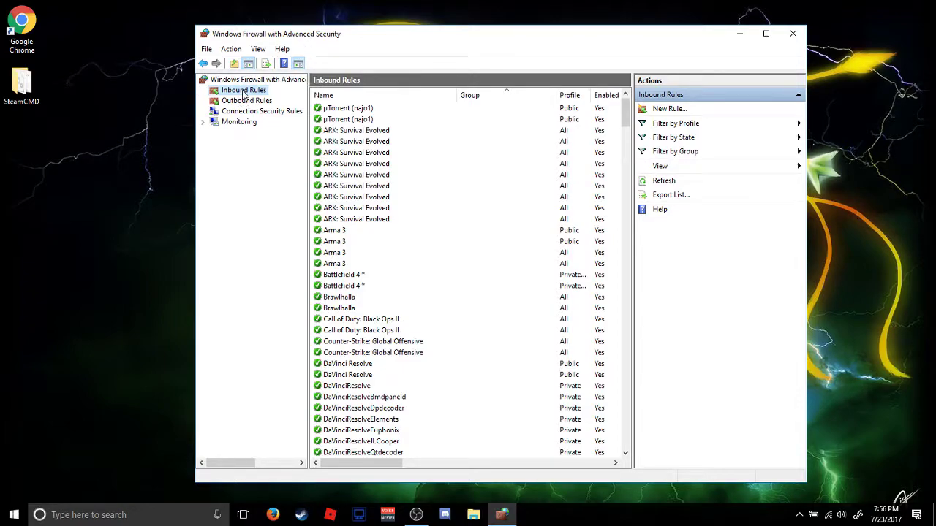
left_click(671, 109)
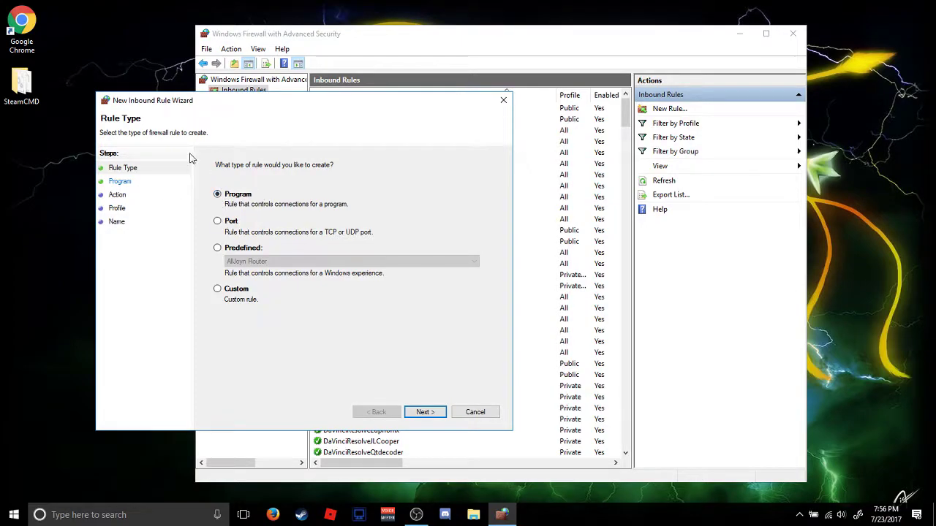
left_click(242, 227)
left_click(425, 411)
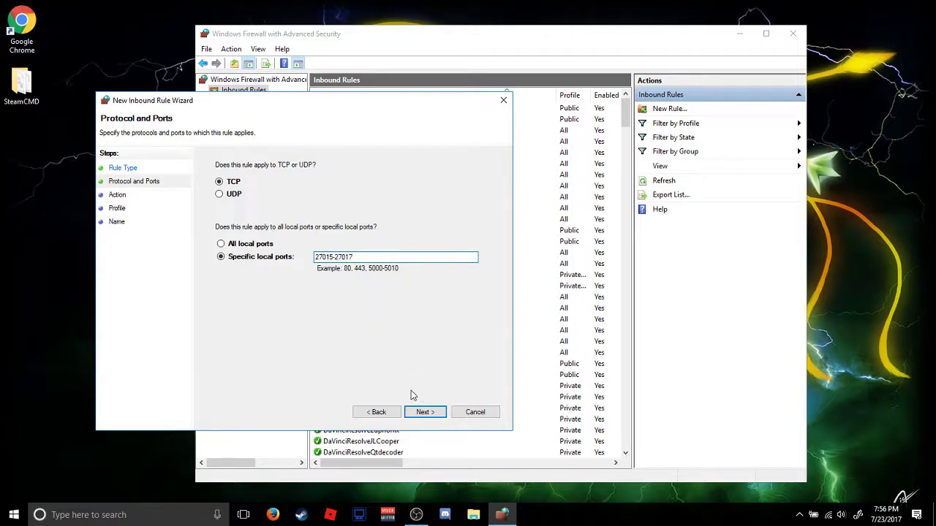
left_click_drag(372, 258, 303, 250)
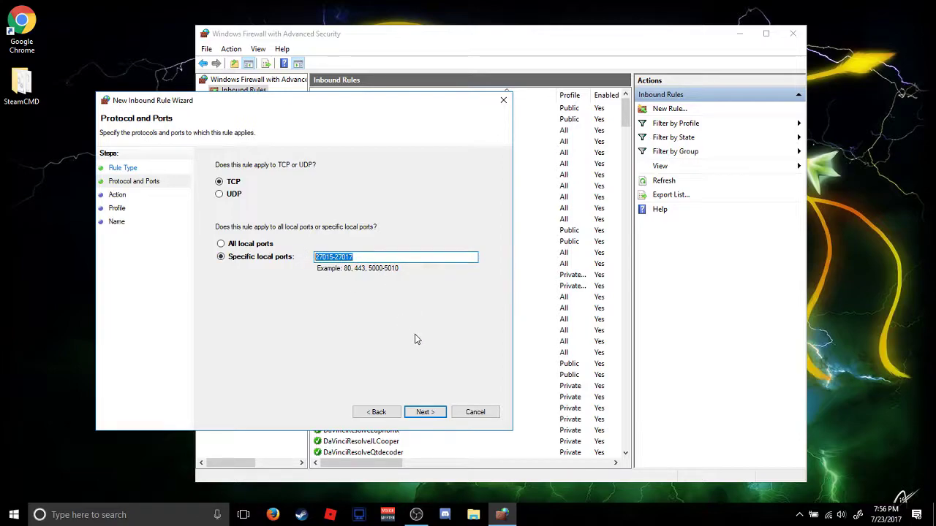
left_click(436, 414)
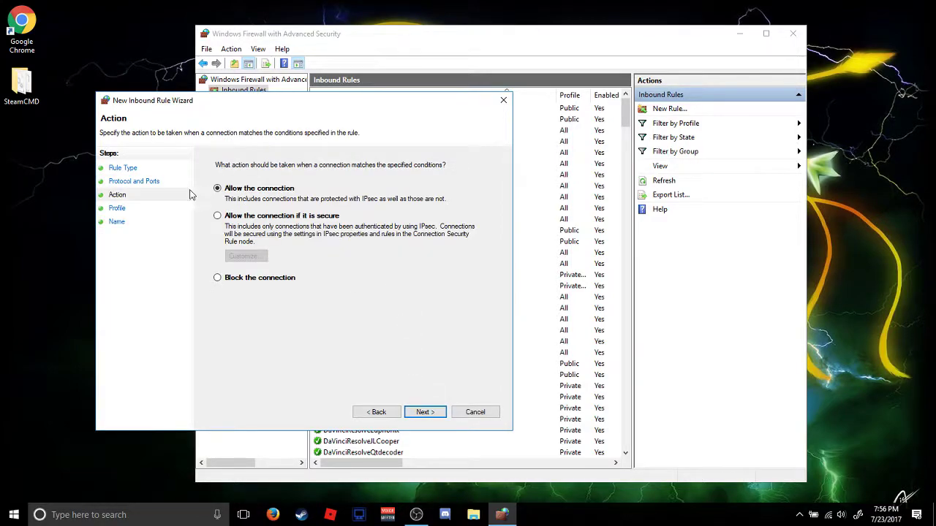
Step: Allow the connection on the Domain, Private and Public profiles, and finish the rule with the name "Unturned Tutorial TCP"
left_click(423, 412)
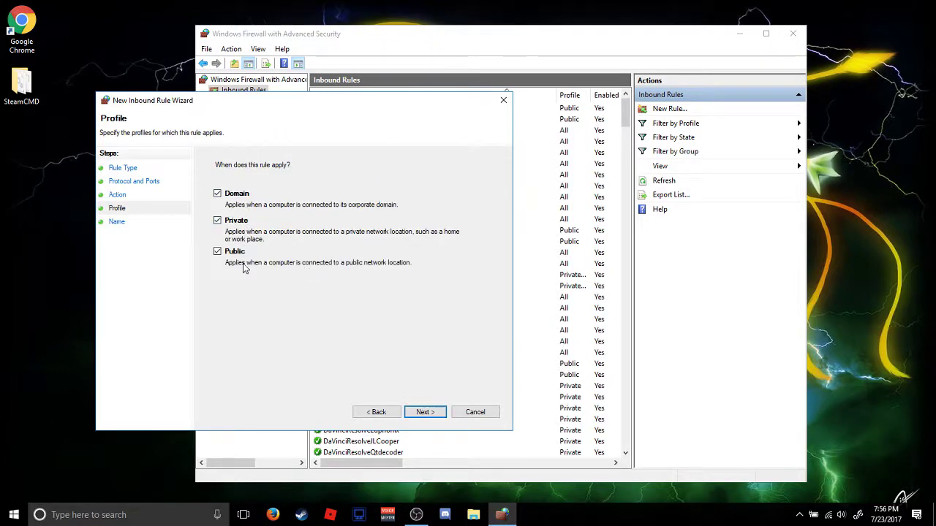
left_click(433, 411)
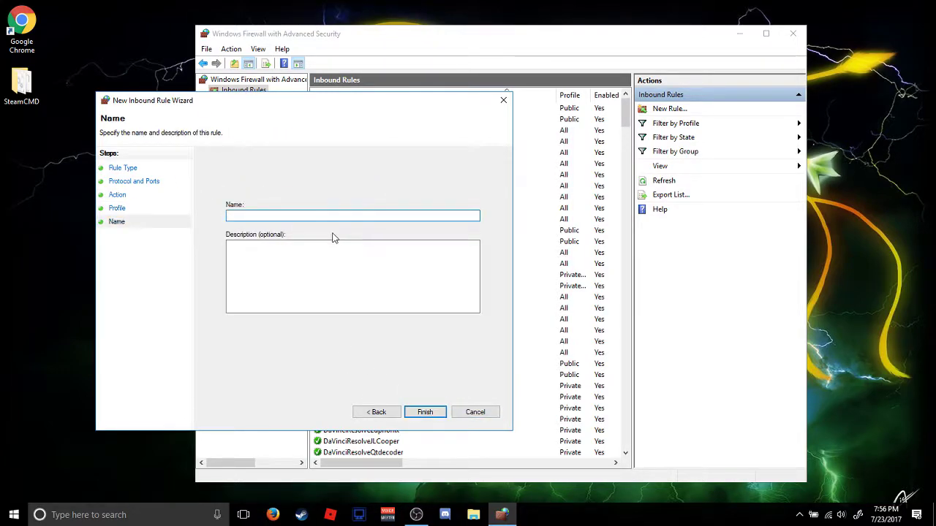
type("Unturned Tutorial TCP")
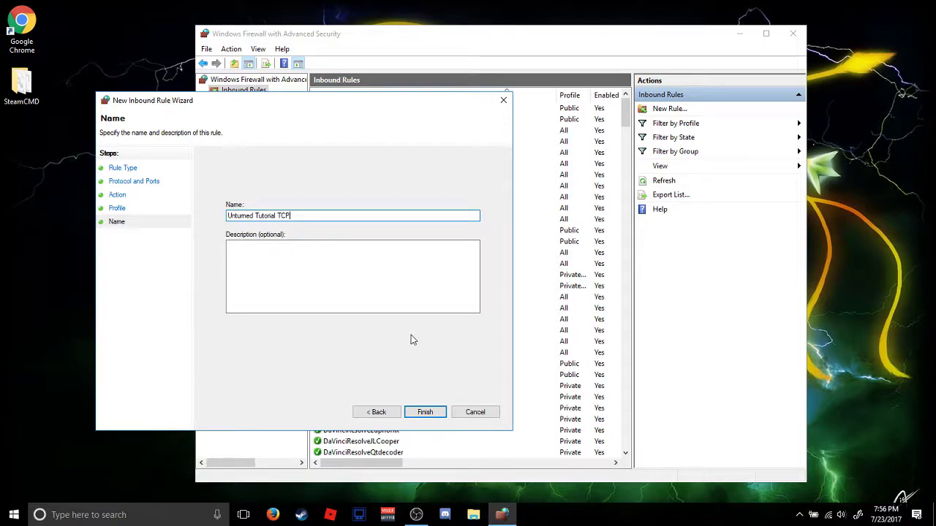
left_click(437, 418)
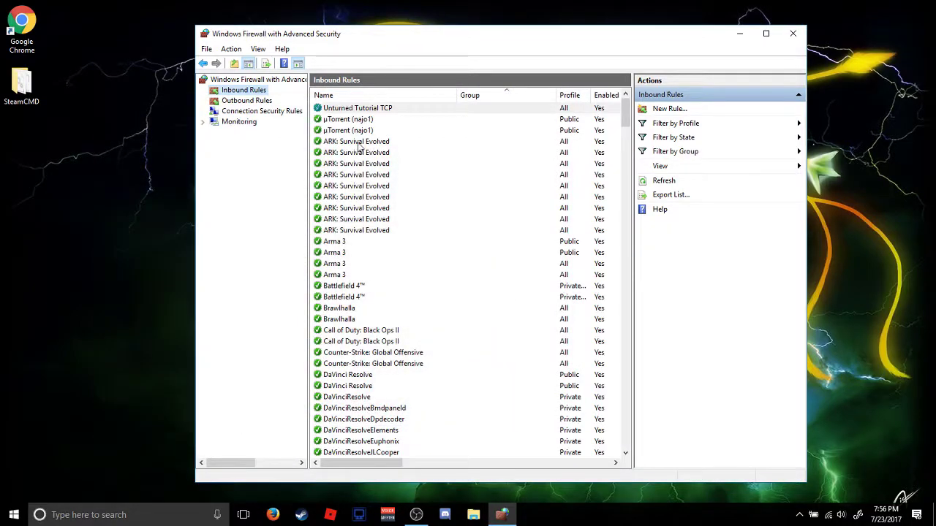
left_click(669, 109)
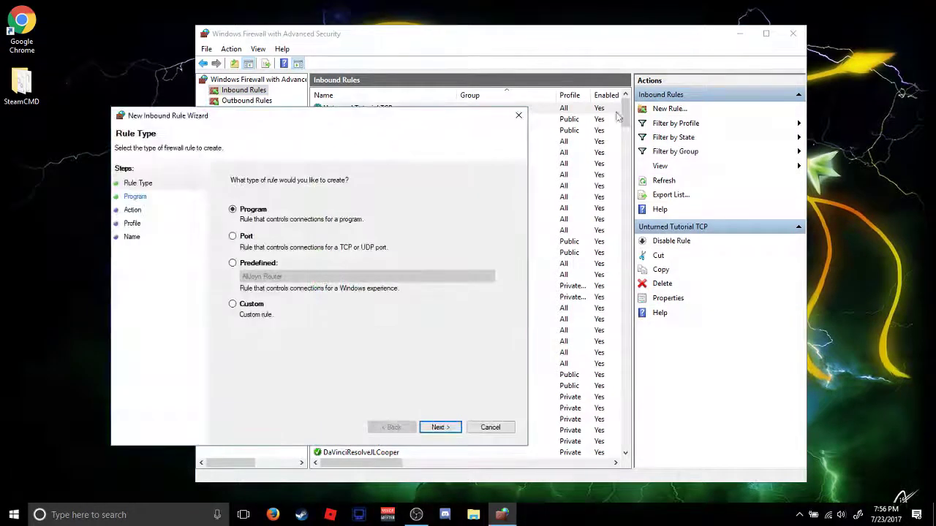
left_click(239, 239)
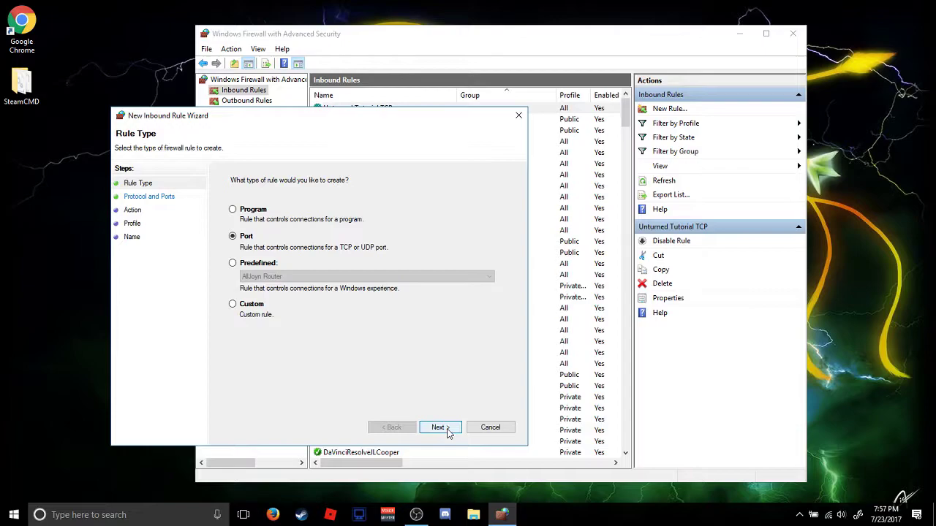
left_click(444, 428)
left_click(252, 211)
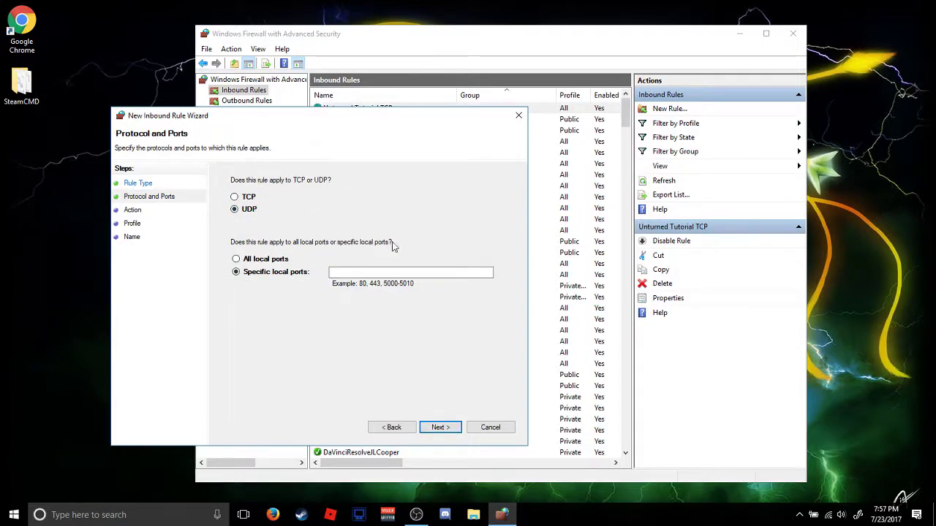
type("27015-27017")
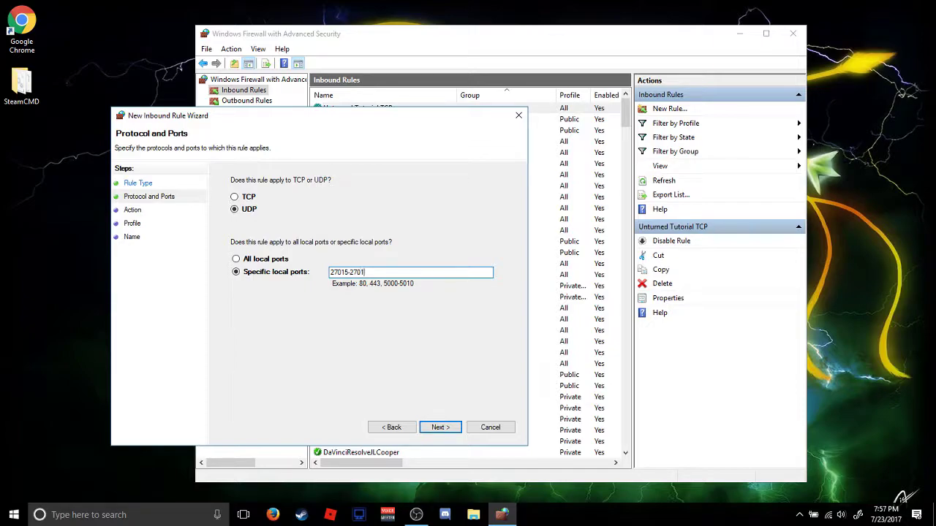
left_click(439, 428)
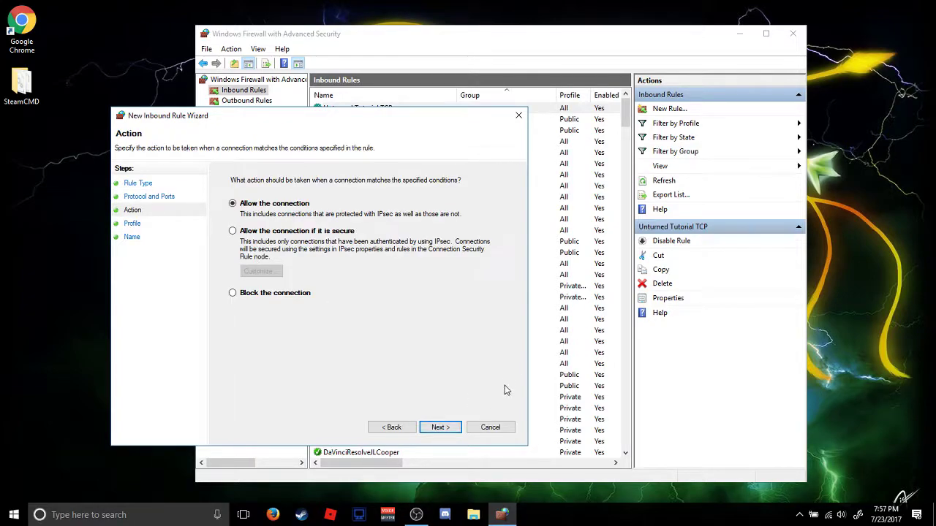
Step: Allow the UDP connection on the Domain, Private and Public profiles, and finish the rule with the name "Unturned Tutorial UDP"
left_click(454, 431)
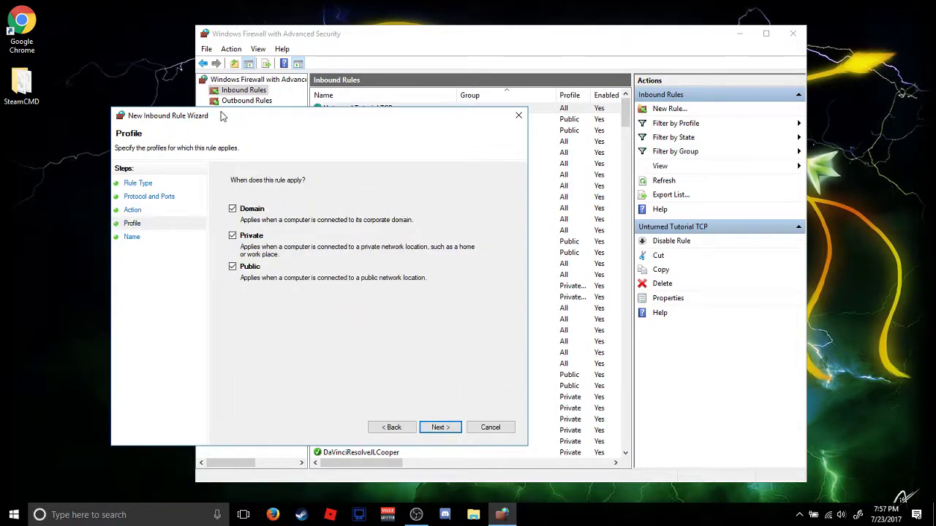
left_click(442, 428)
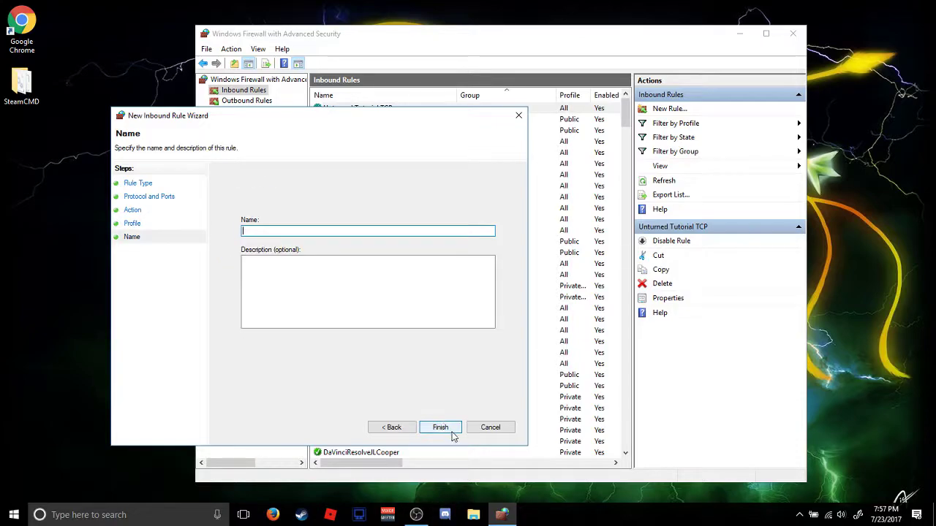
type("Untu")
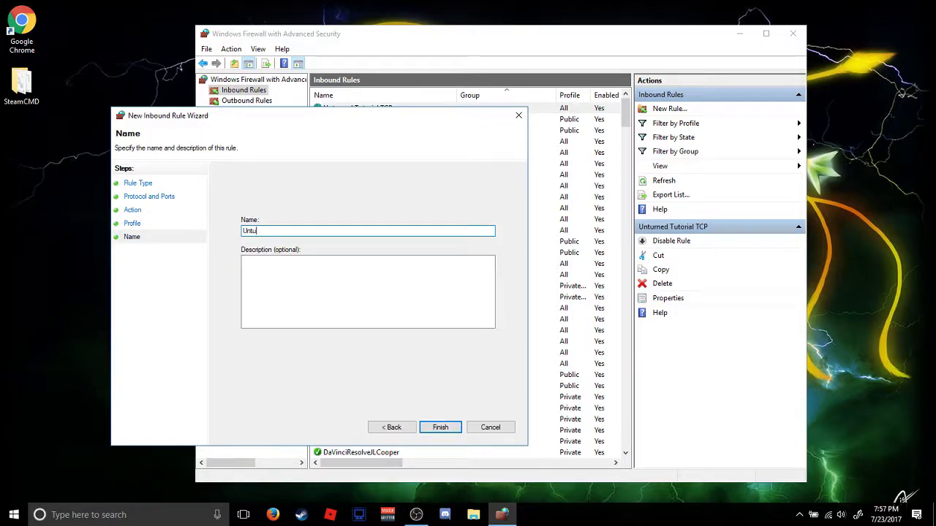
type("rned Tutorial ")
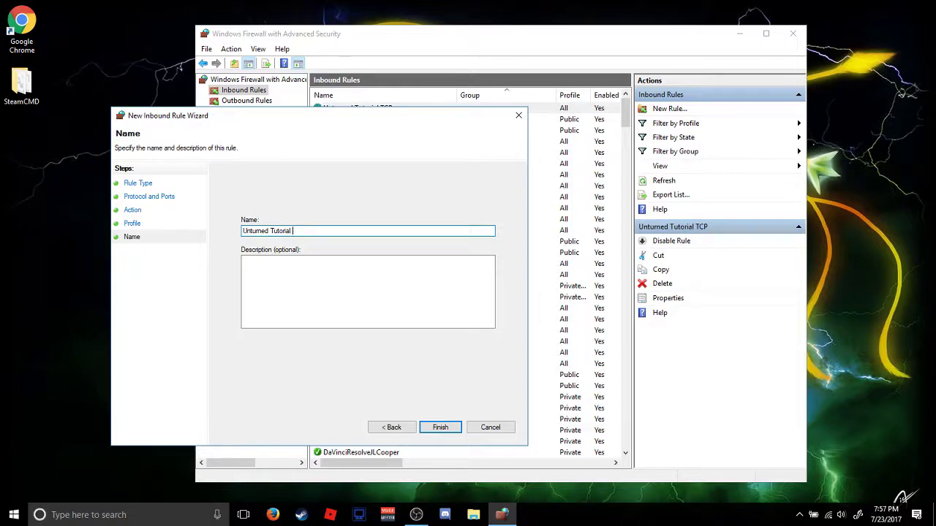
type("UDP")
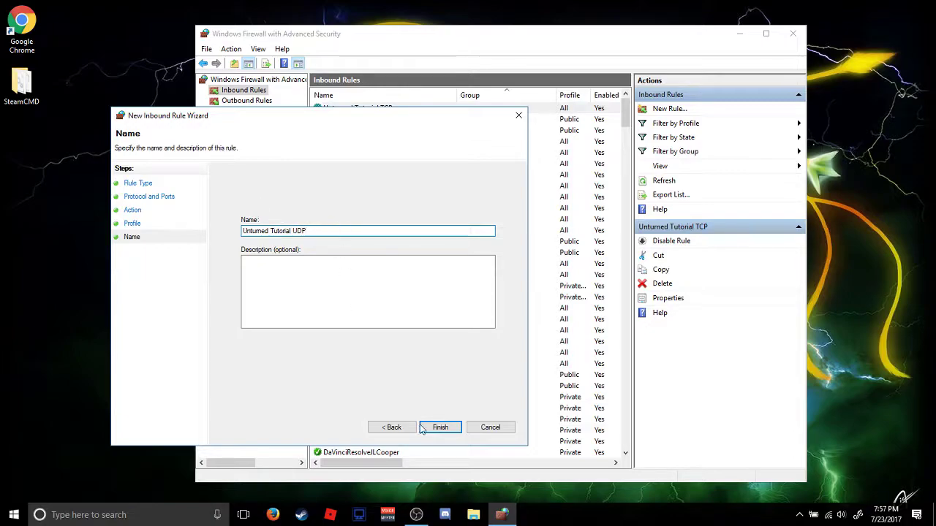
left_click(442, 430)
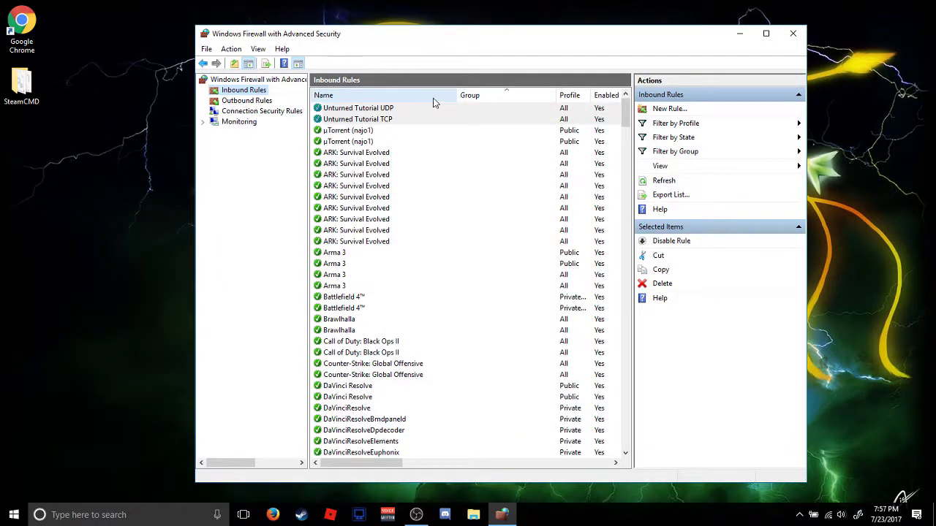
left_click(386, 120)
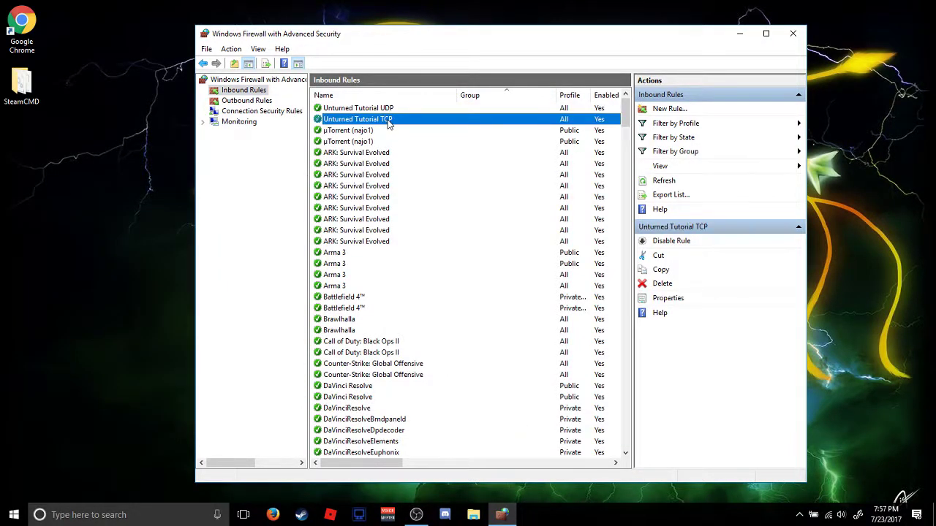
double_click(385, 120)
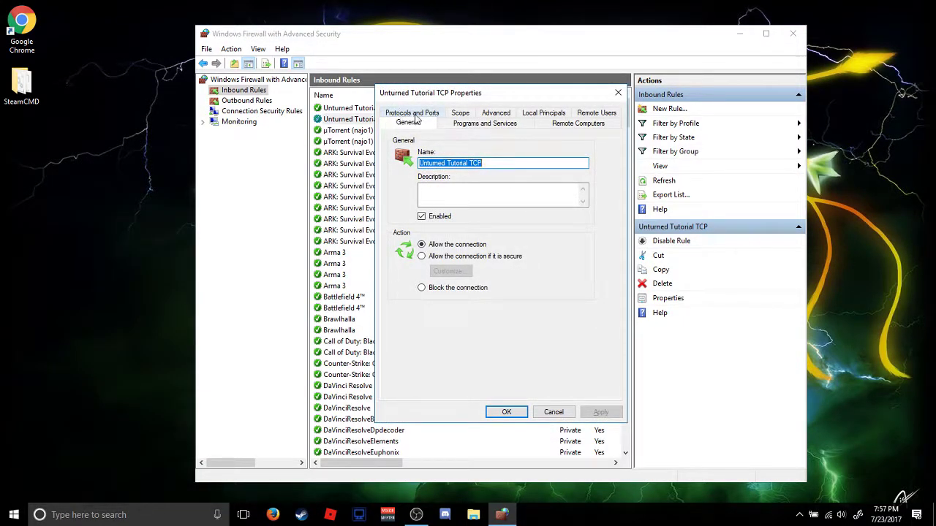
left_click(412, 114)
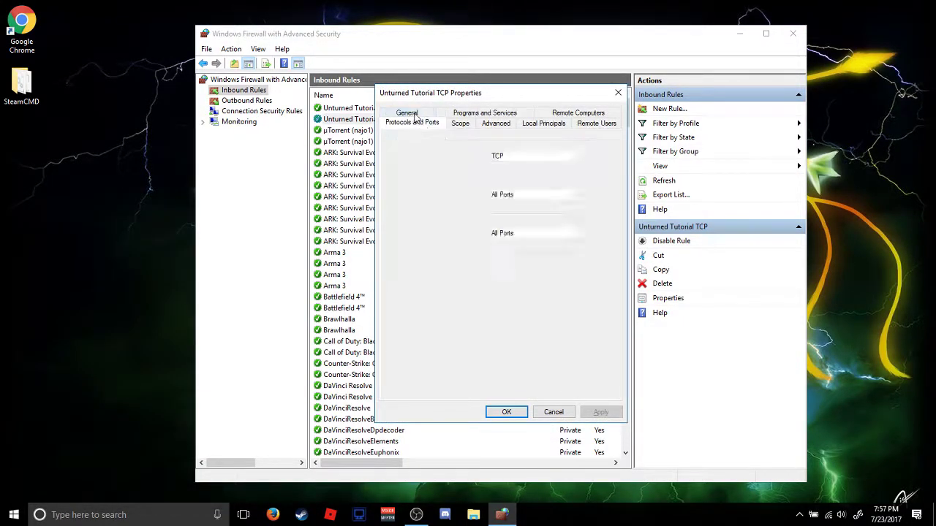
left_click(515, 232)
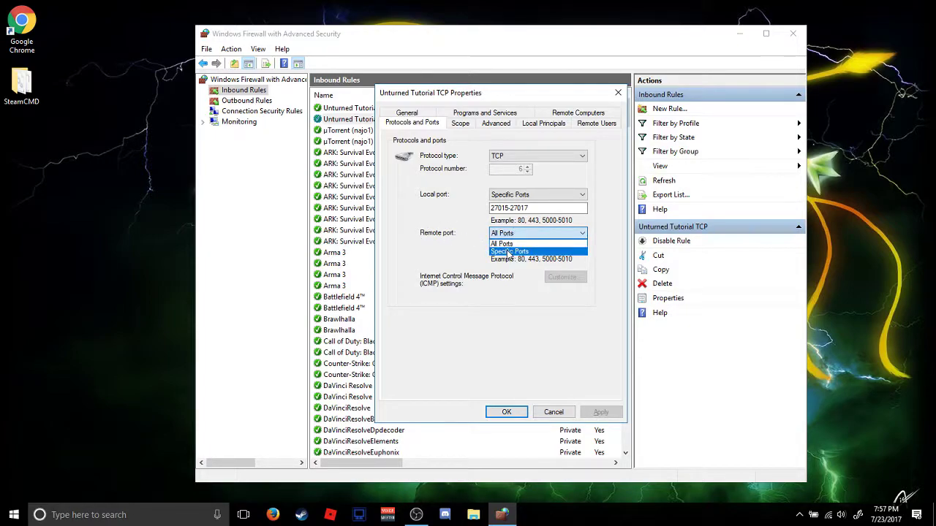
left_click(508, 252)
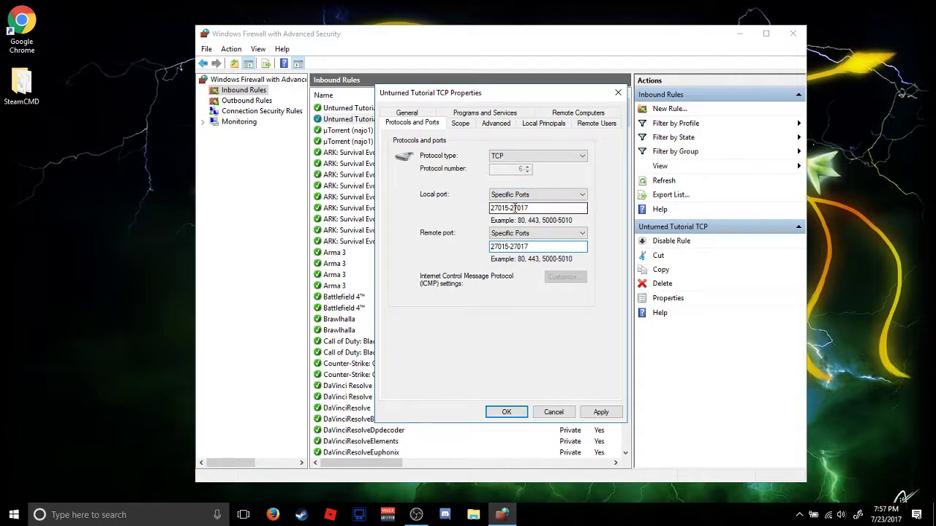
left_click(601, 411)
left_click(507, 412)
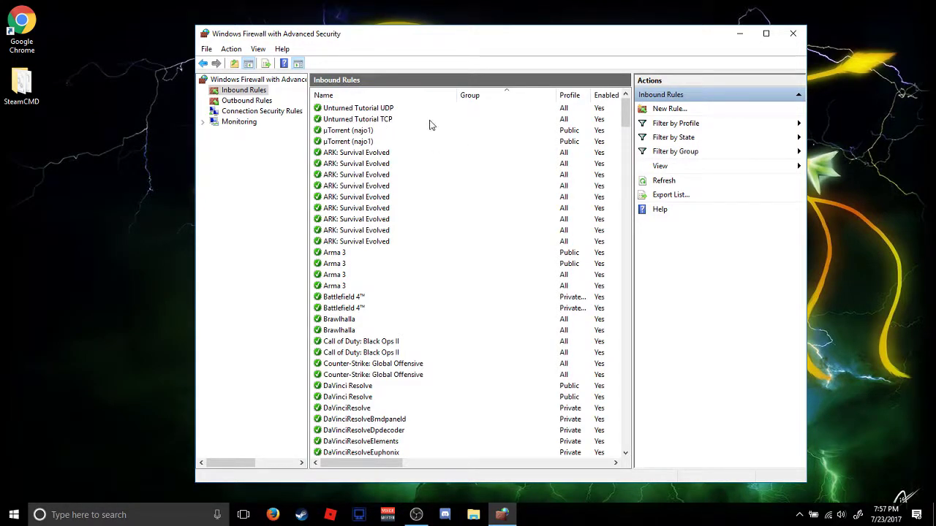
Step: Check the local and remote port settings of the Unturned Tutorial TCP rule
double_click(368, 119)
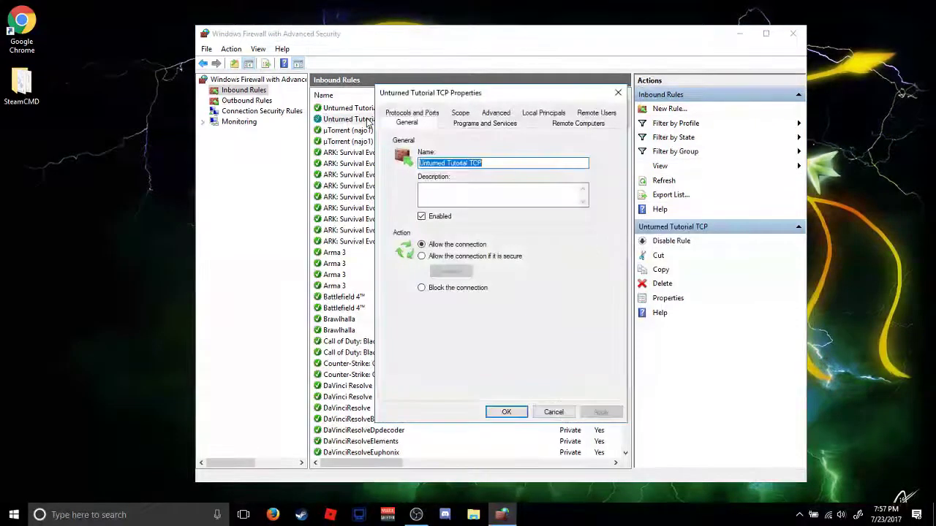
left_click(427, 115)
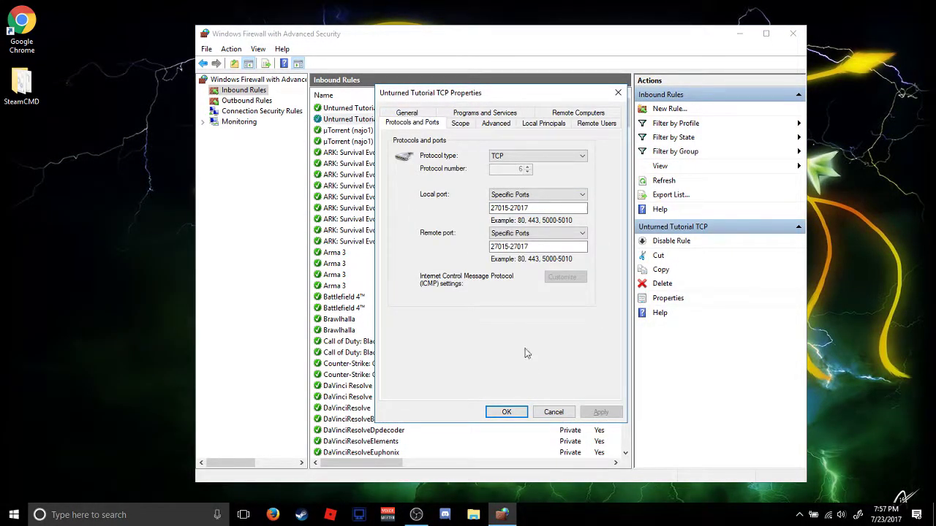
left_click(512, 412)
double_click(358, 108)
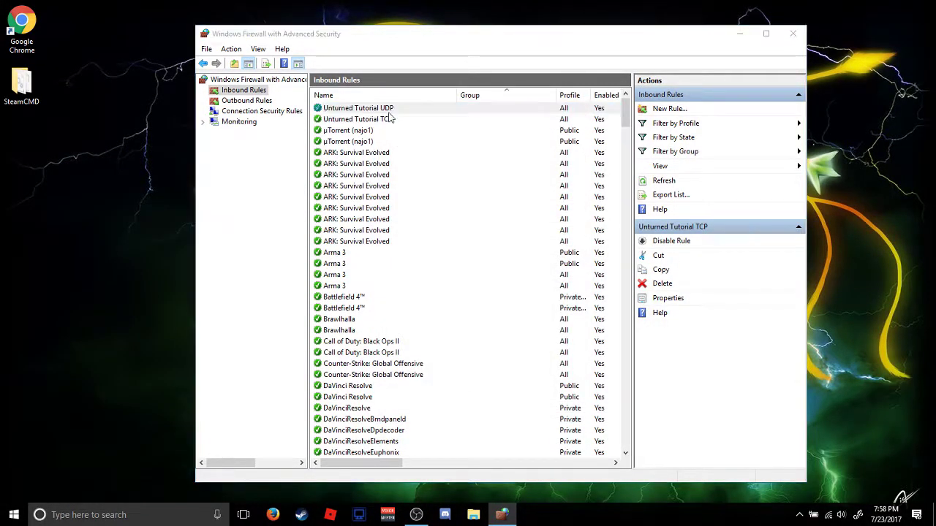
left_click(420, 115)
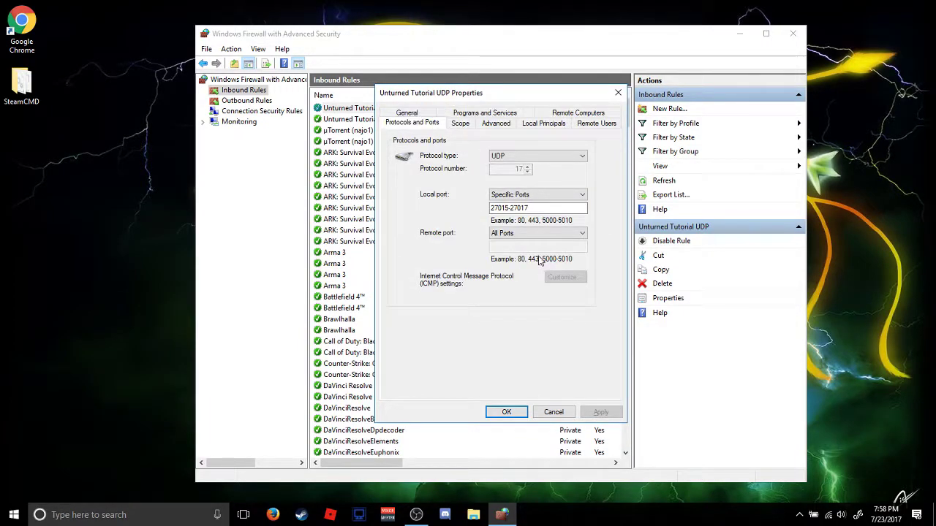
left_click(522, 233)
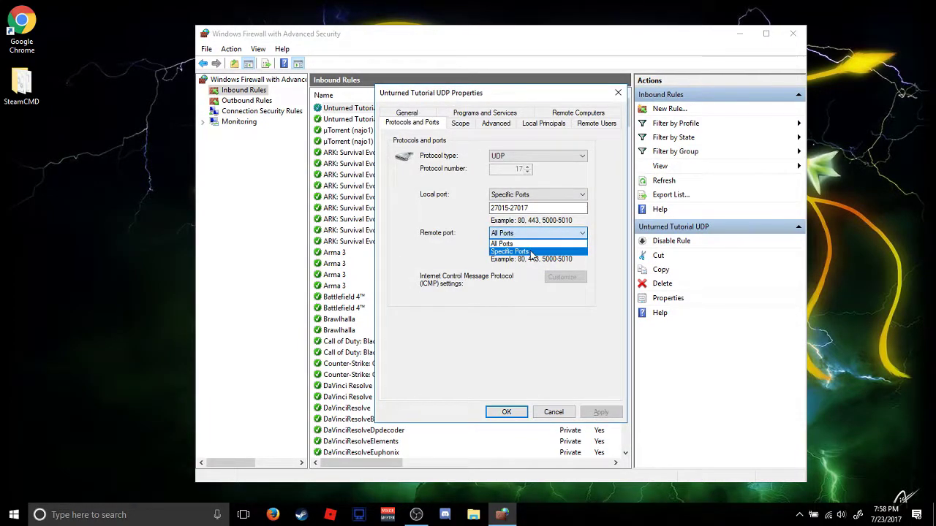
left_click(521, 252)
left_click(536, 248)
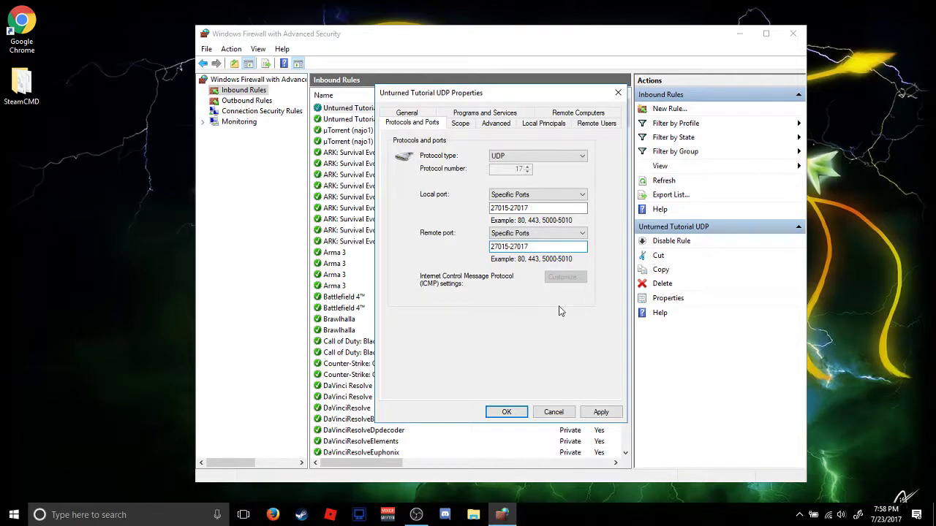
left_click(505, 411)
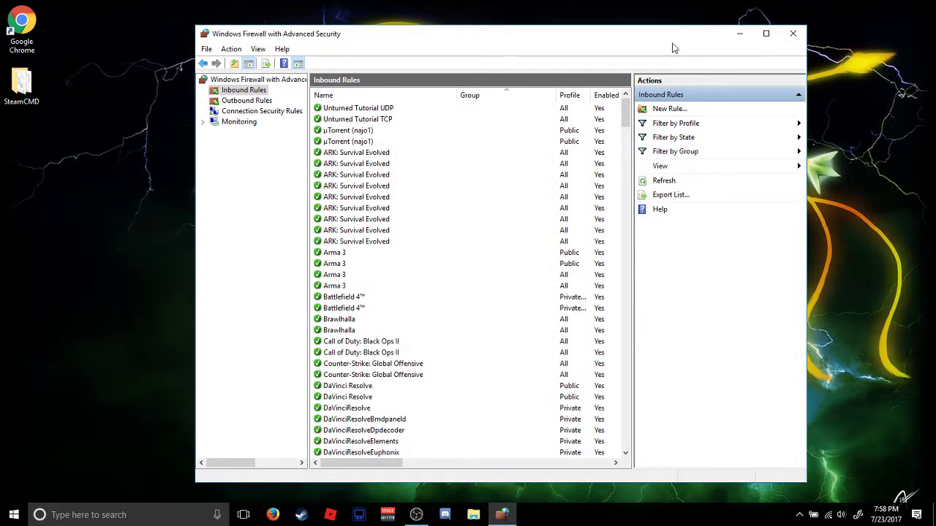
left_click_drag(675, 42, 588, 79)
left_click(701, 74)
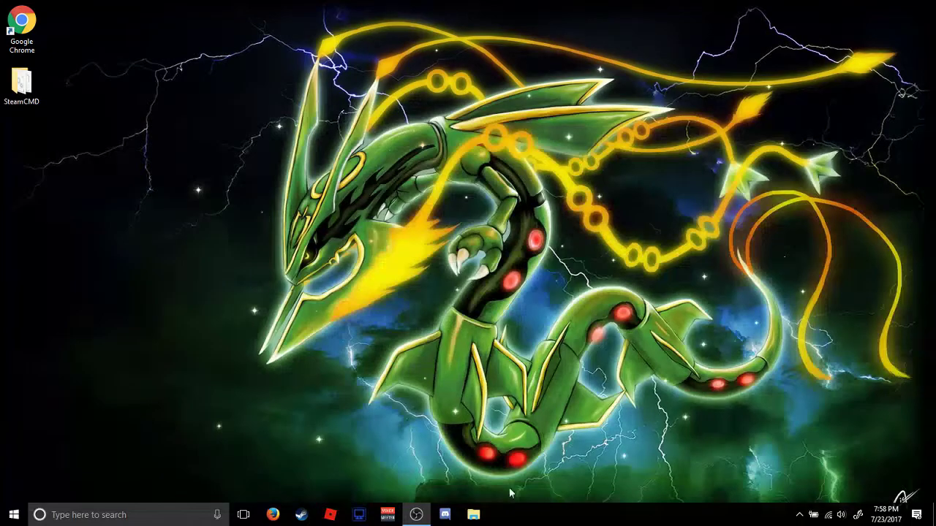
Step: Launch the server with the Unturned Tutorial shortcut in the SteamCMD\steamapps\common\Unturned folder
double_click(22, 82)
left_click(392, 278)
double_click(393, 278)
double_click(411, 168)
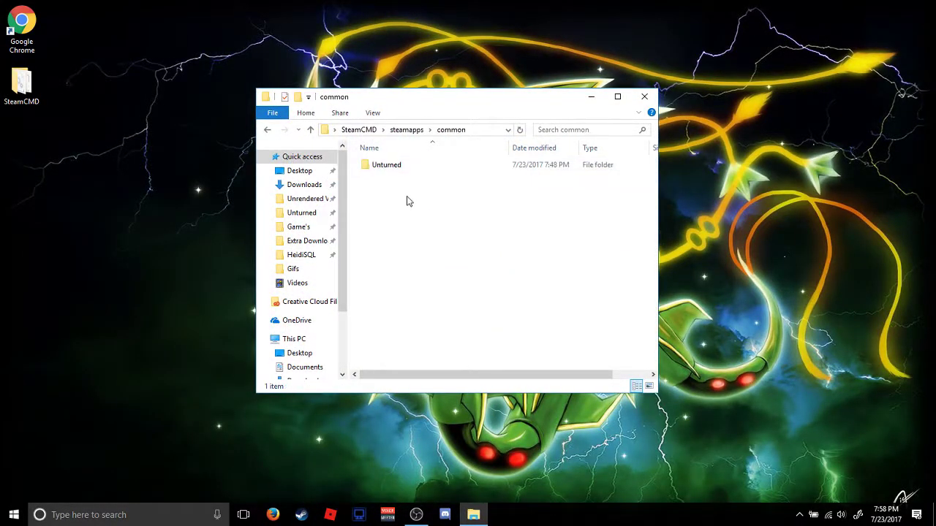
double_click(404, 171)
scroll(457, 277, "down", 4)
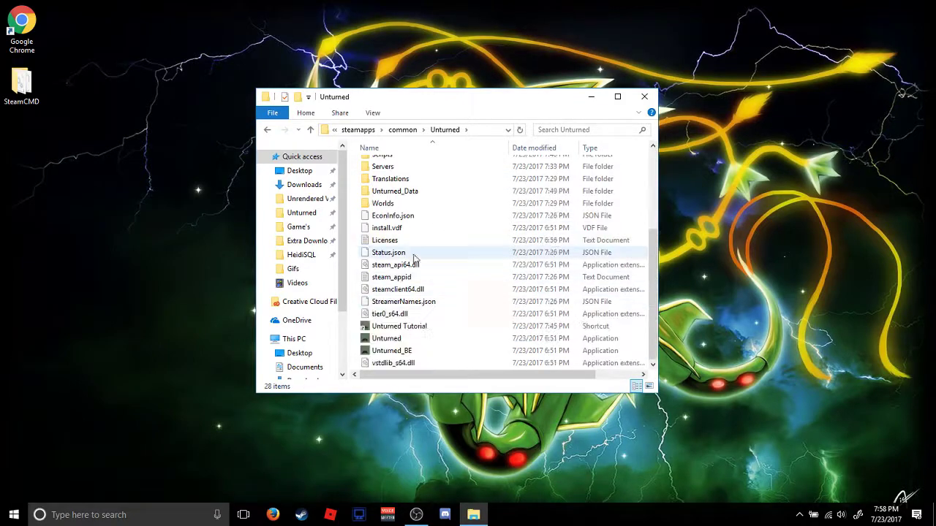
left_click(420, 328)
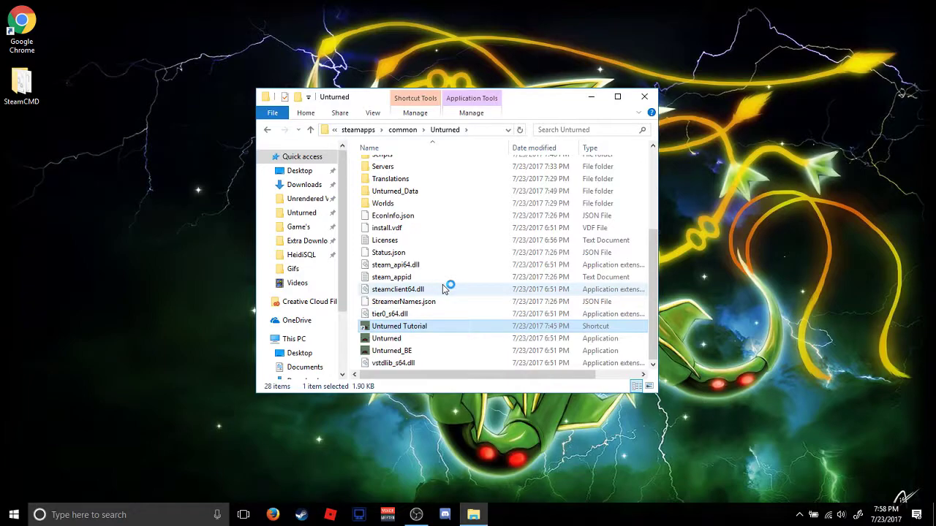
Step: Examine the Tutorial Server console output while the server loads its assets and commands
left_click_drag(372, 116, 435, 74)
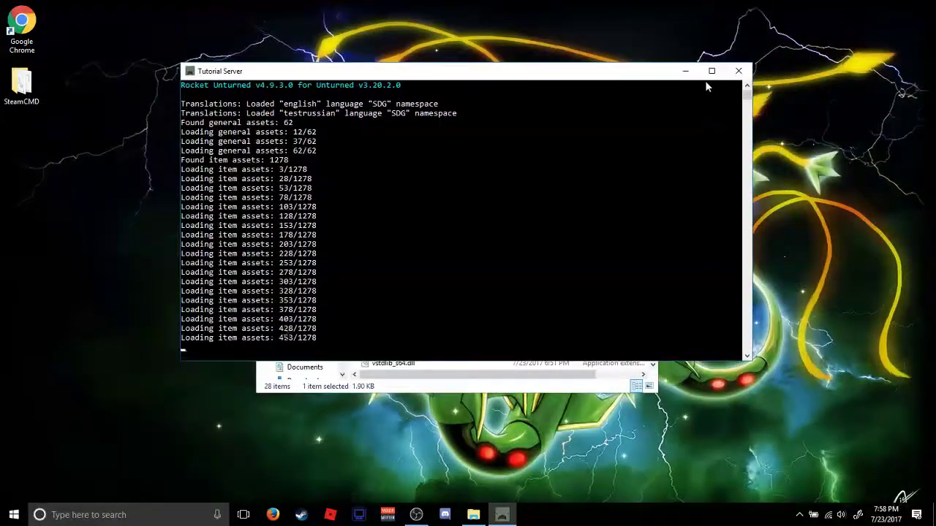
left_click(711, 71)
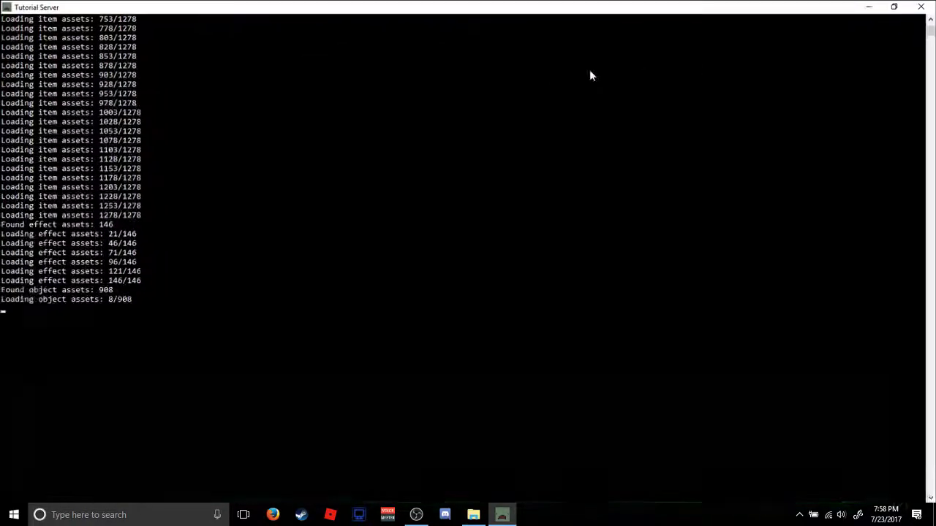
left_click(892, 6)
left_click_drag(408, 75, 534, 129)
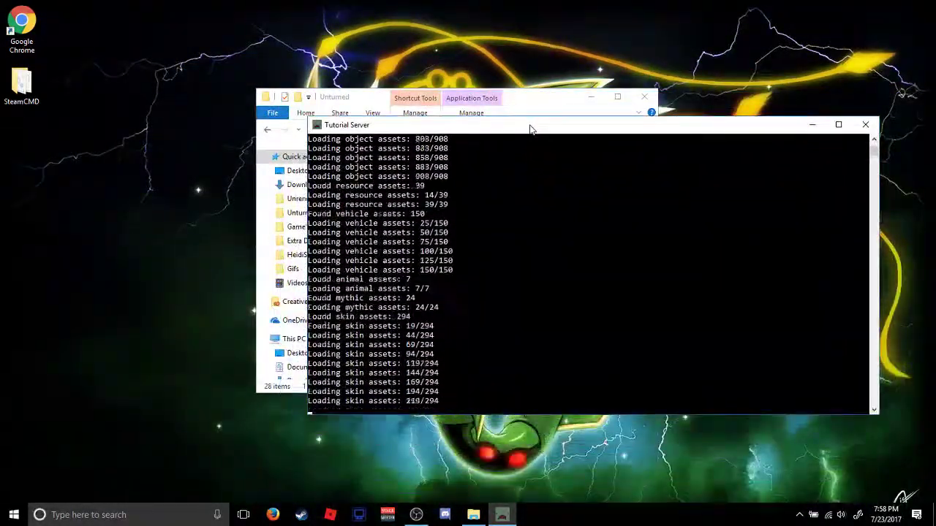
left_click_drag(544, 98, 305, 36)
double_click(639, 127)
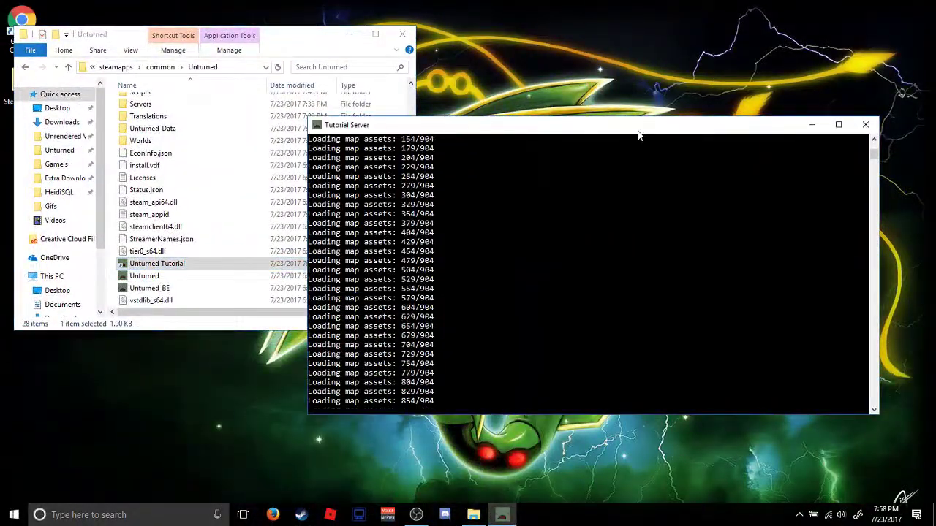
left_click(893, 6)
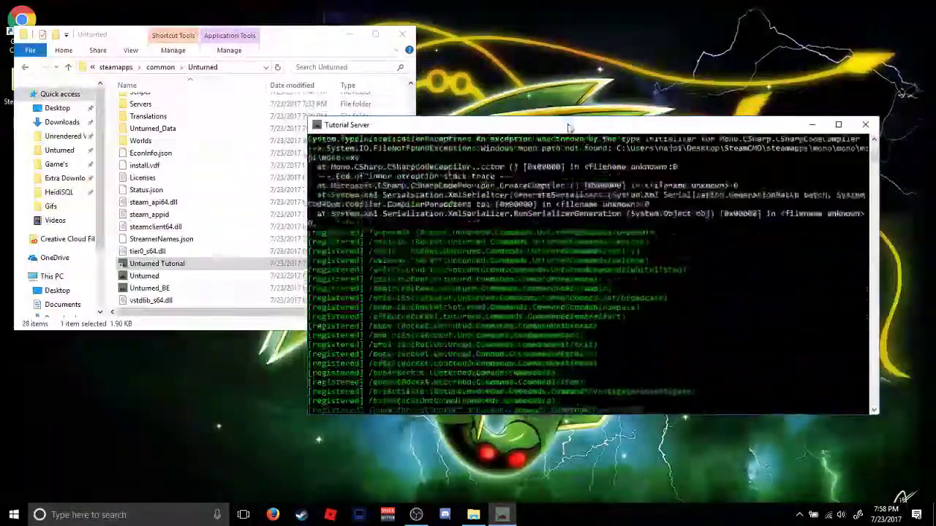
left_click_drag(332, 41, 377, 158)
left_click(611, 128)
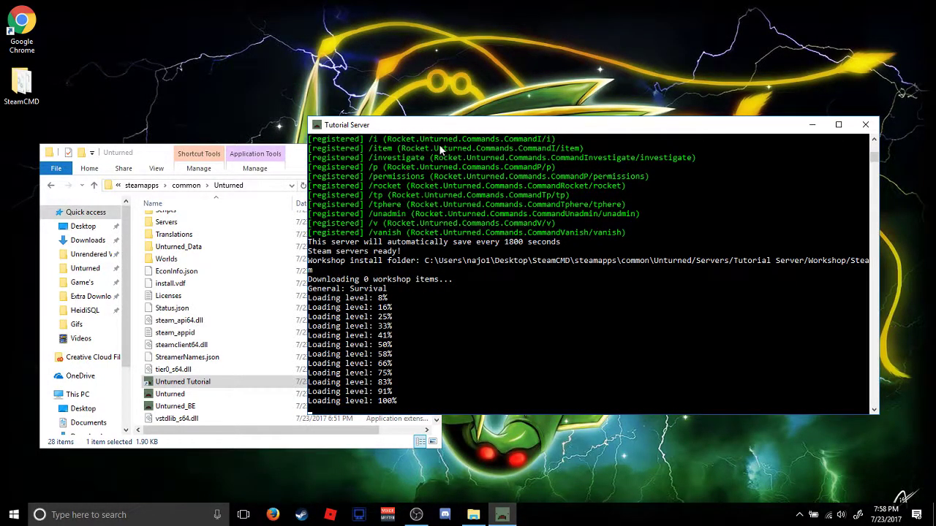
left_click_drag(458, 130, 448, 112)
left_click_drag(154, 160, 221, 213)
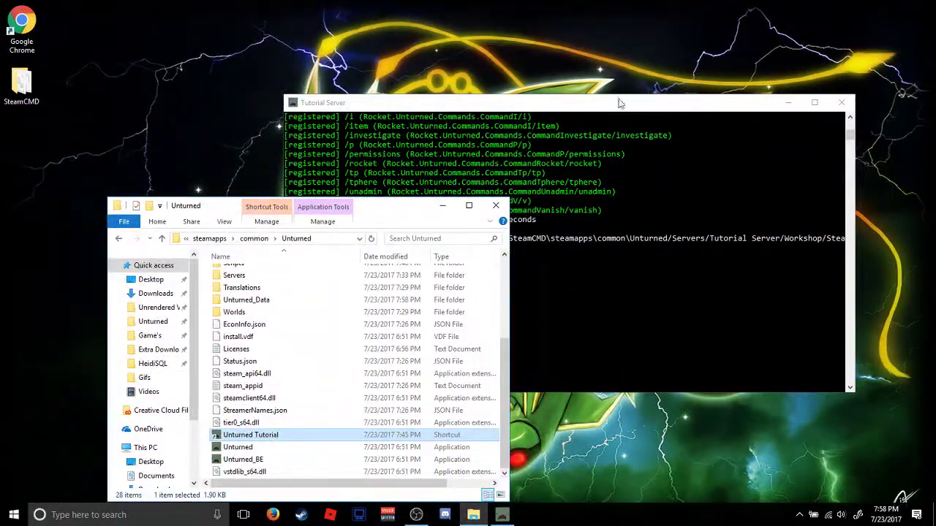
left_click(532, 125)
left_click(231, 211)
double_click(231, 211)
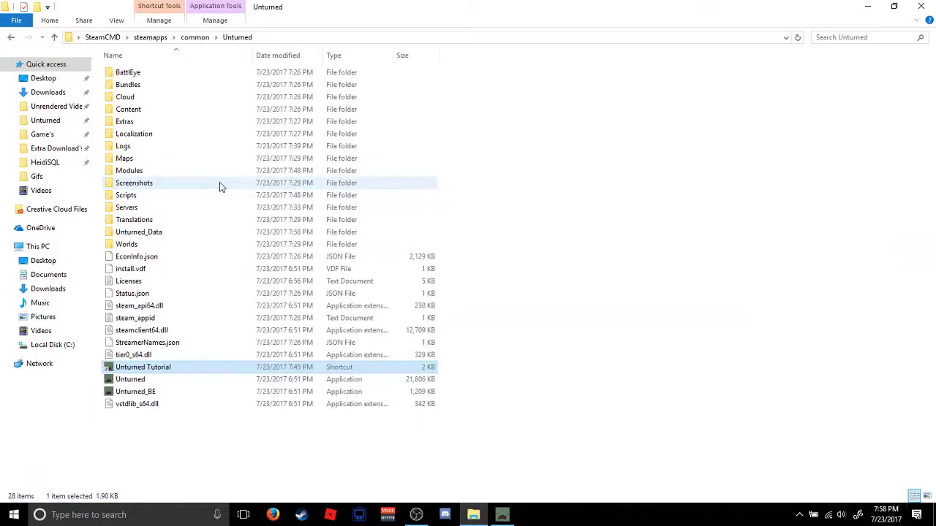
left_click(895, 9)
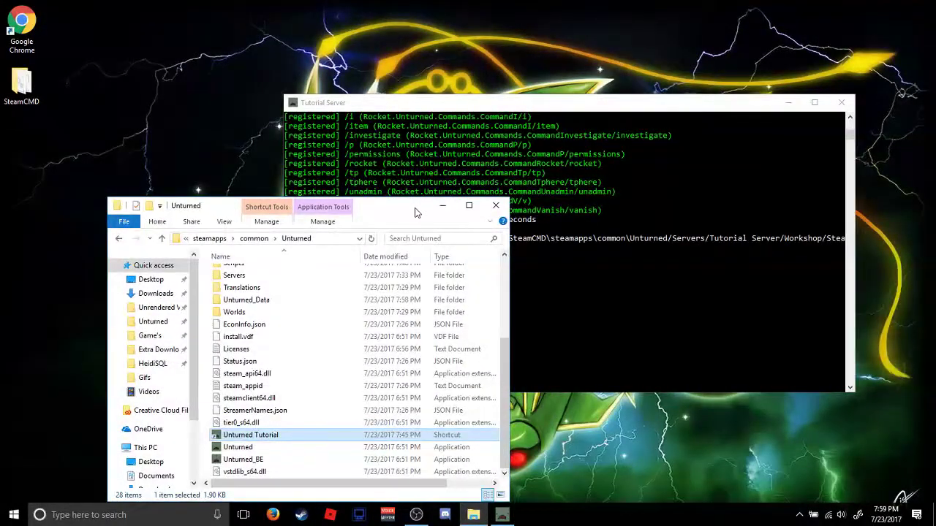
left_click_drag(417, 208, 370, 163)
left_click(582, 119)
left_click_drag(582, 103, 625, 86)
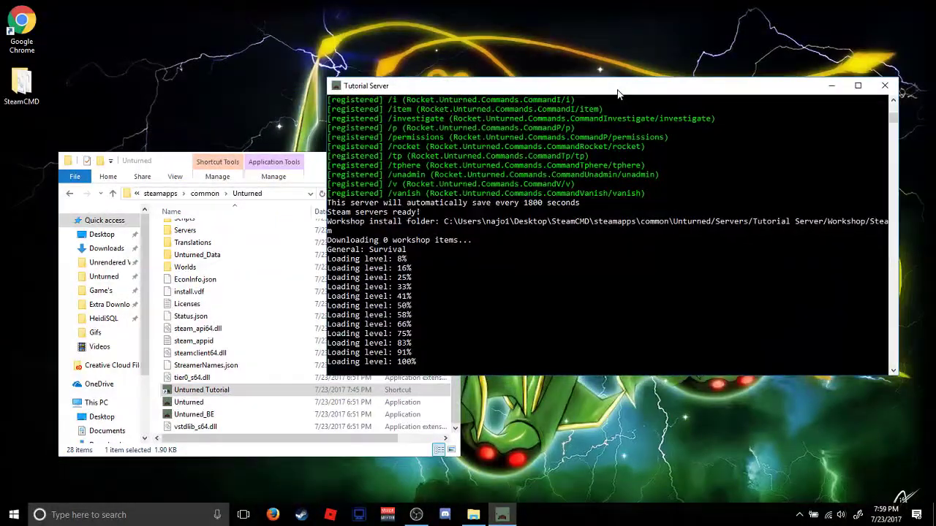
left_click(171, 156)
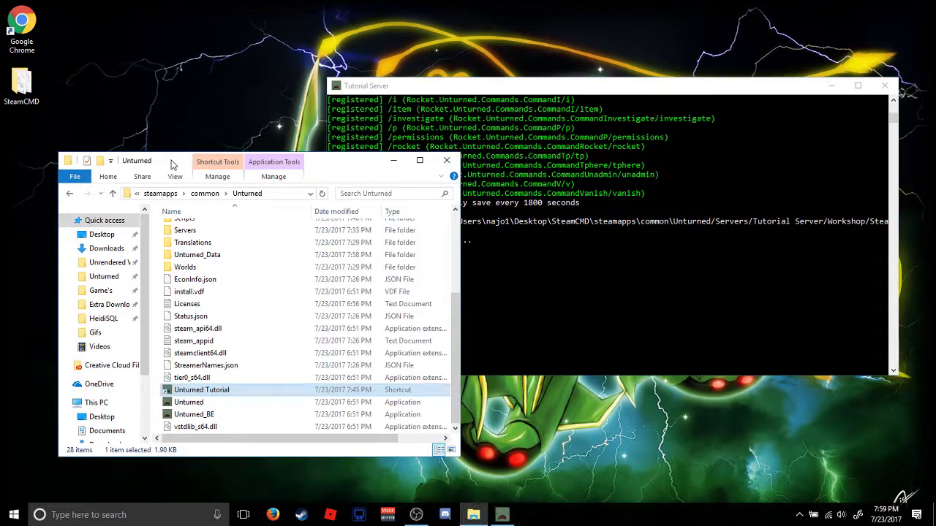
left_click(560, 93)
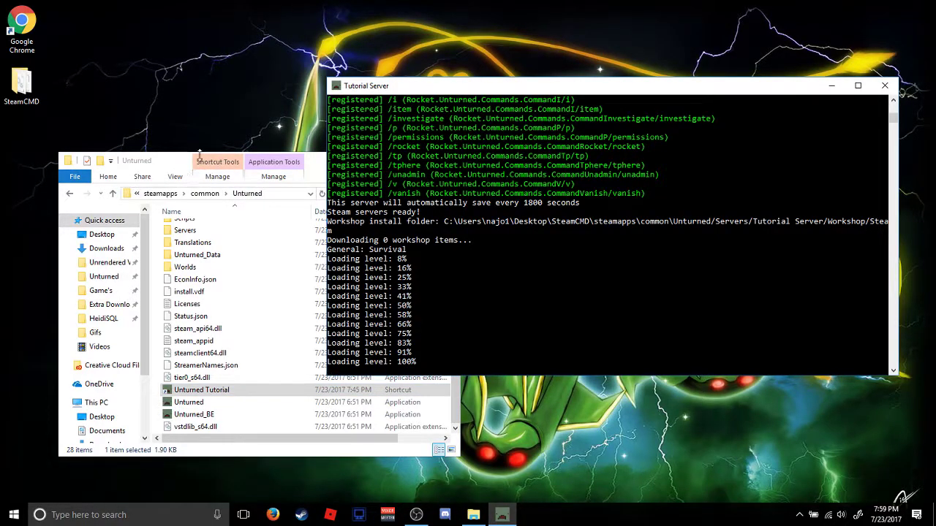
left_click(21, 84)
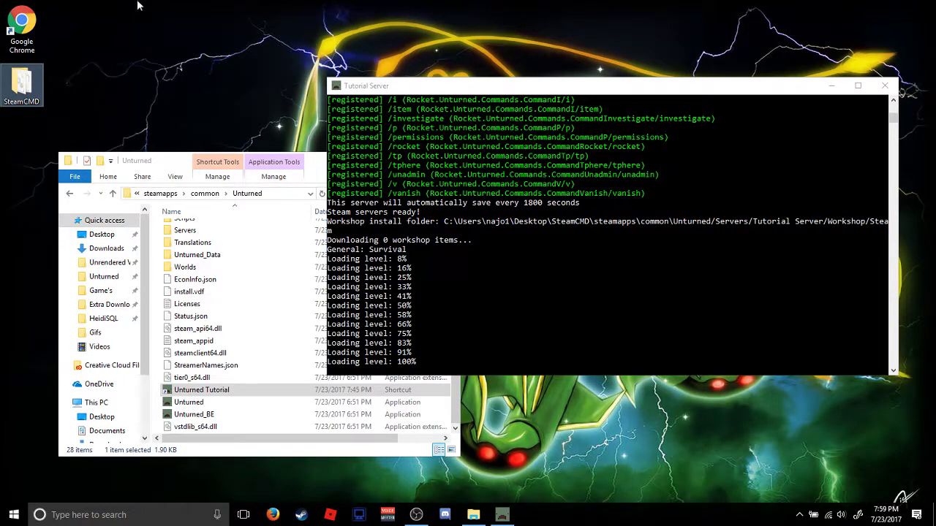
left_click(349, 77)
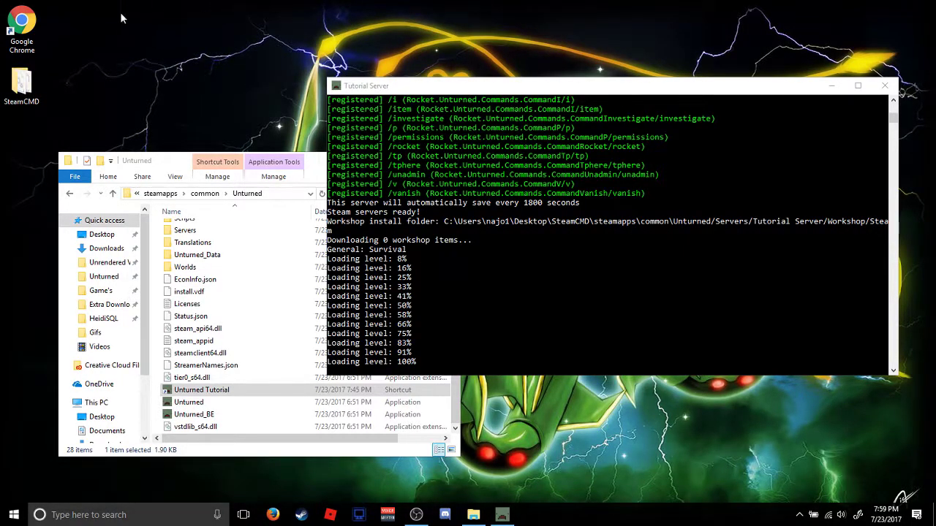
left_click_drag(498, 92, 478, 106)
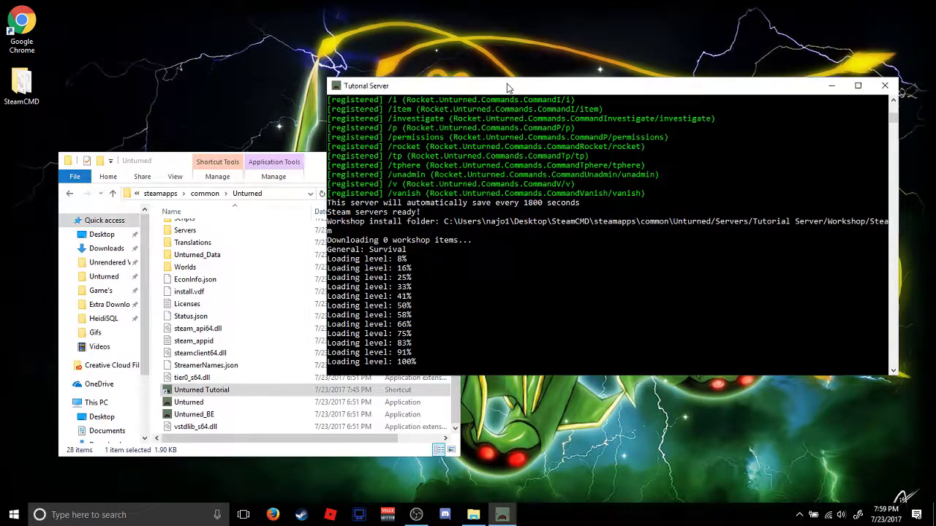
left_click(618, 255)
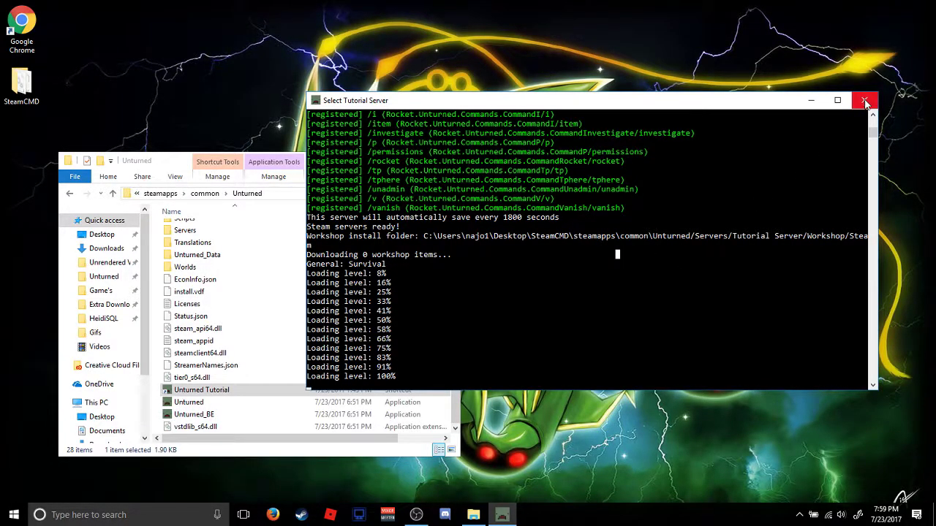
left_click_drag(624, 106, 604, 158)
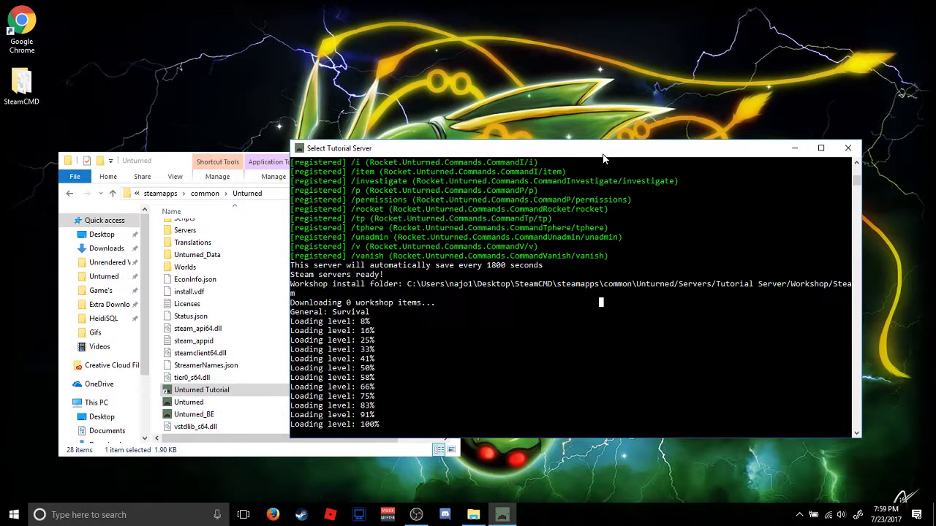